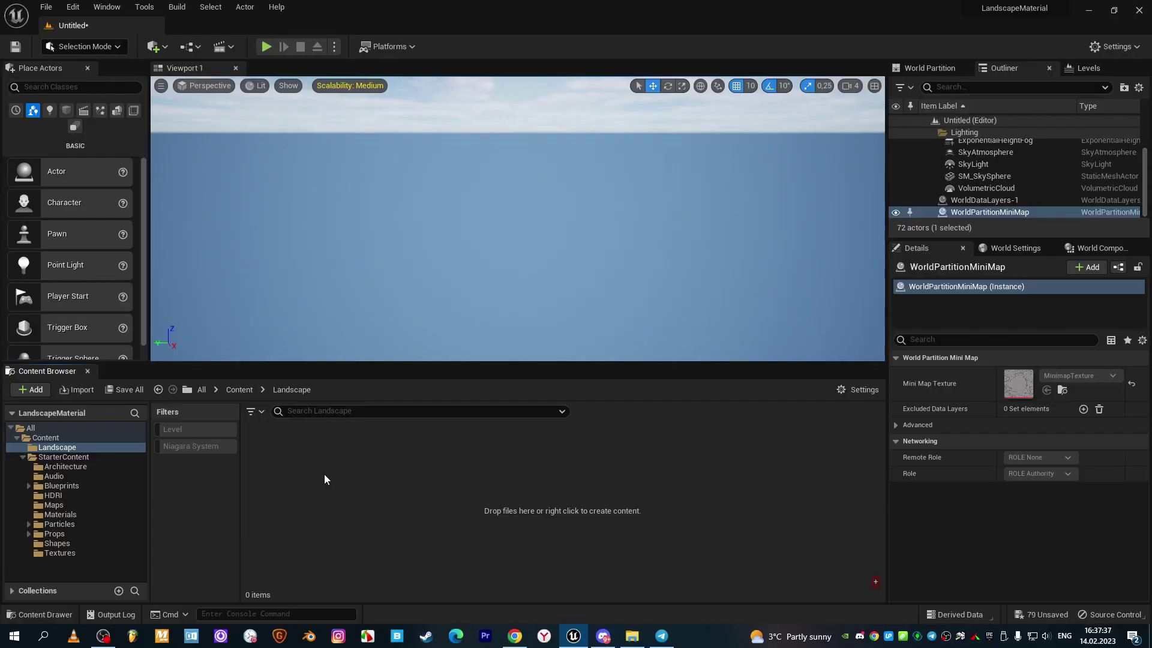
- Create a flat 8×8-component, 505×505 landscape, then return to Selection Mode
{"action": "left_click", "coordinate": [88, 46]}
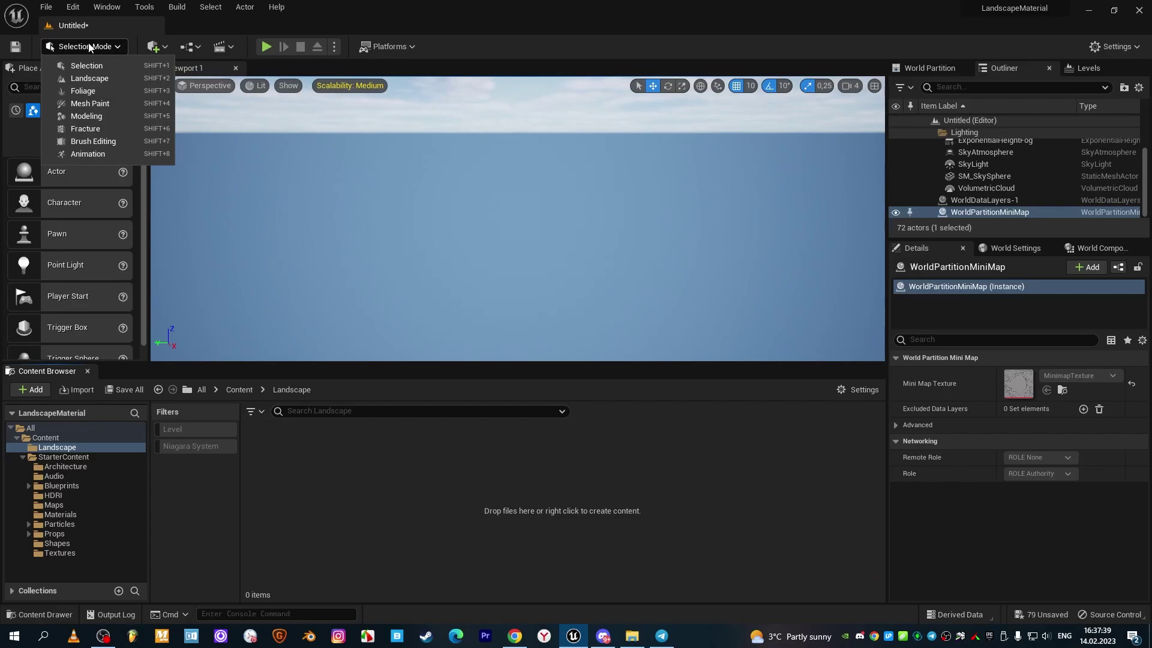
{"action": "left_click", "coordinate": [88, 77]}
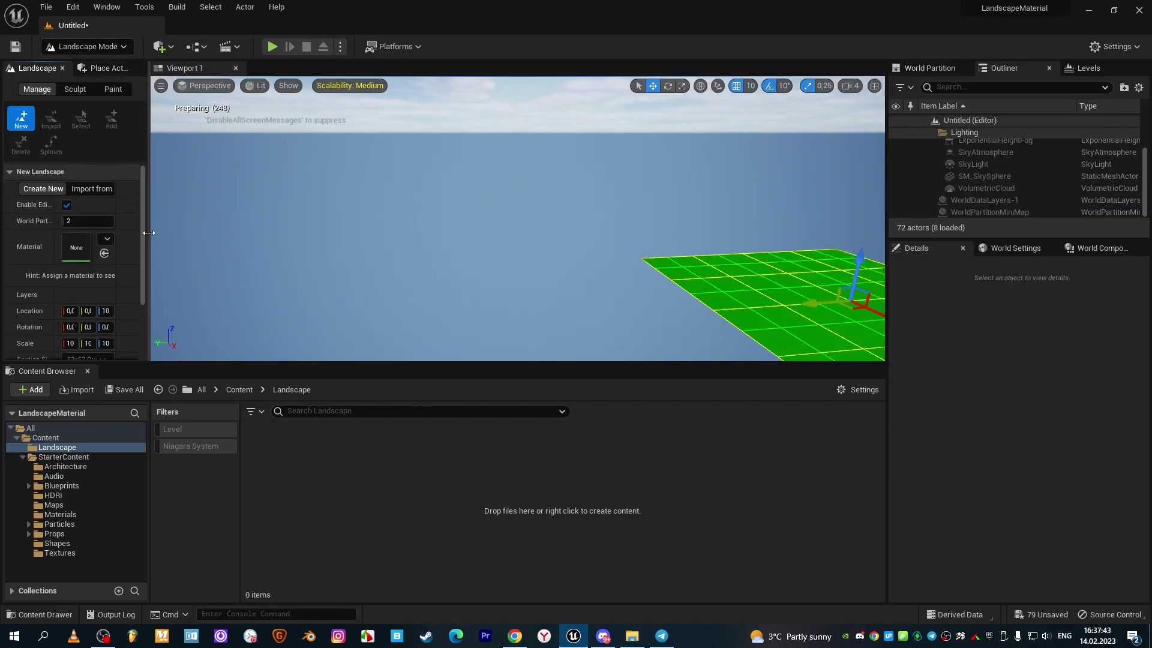
{"action": "left_click_drag", "start_coordinate": [148, 232], "coordinate": [268, 240]}
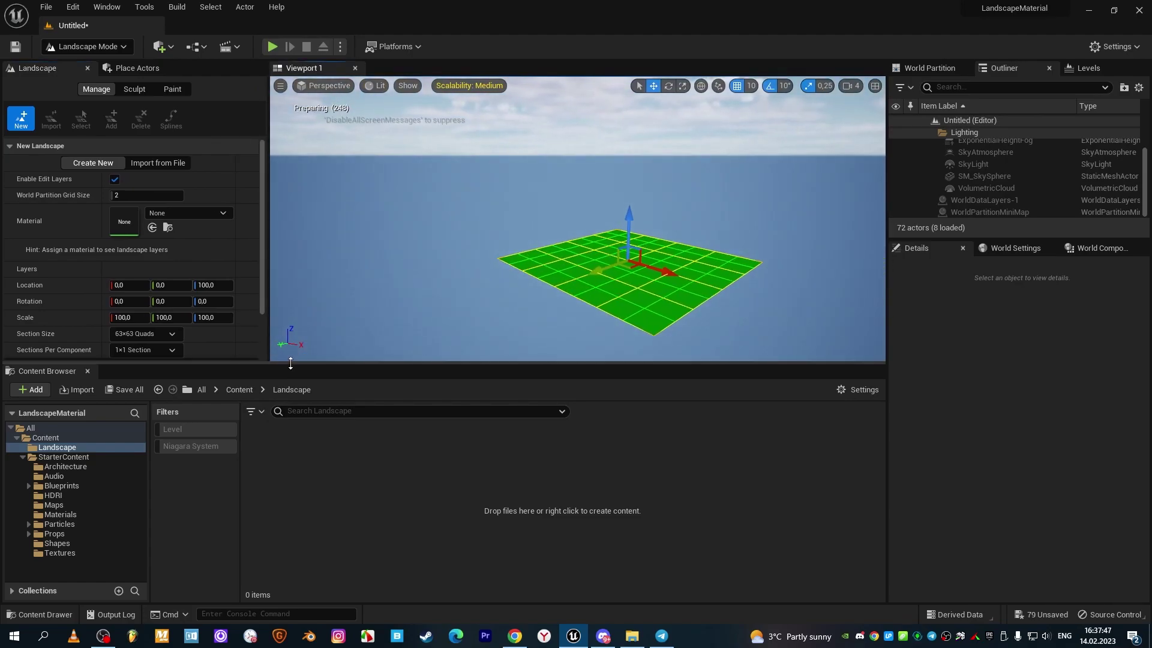
{"action": "left_click_drag", "start_coordinate": [292, 367], "coordinate": [293, 442]}
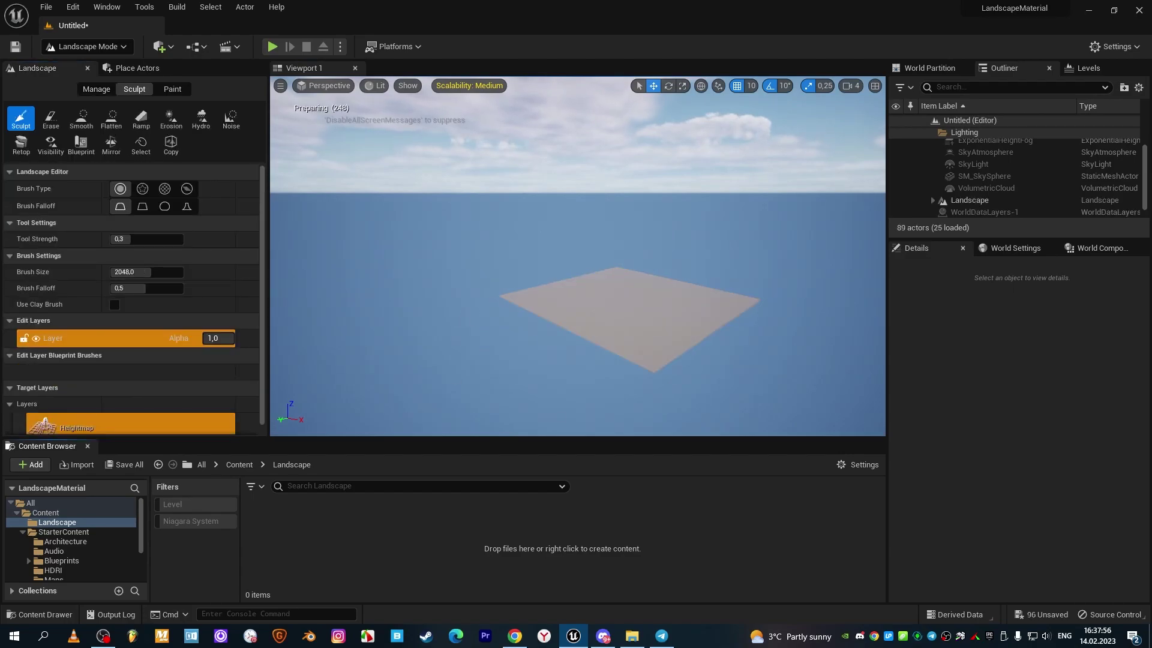
{"action": "key", "text": "shift+1"}
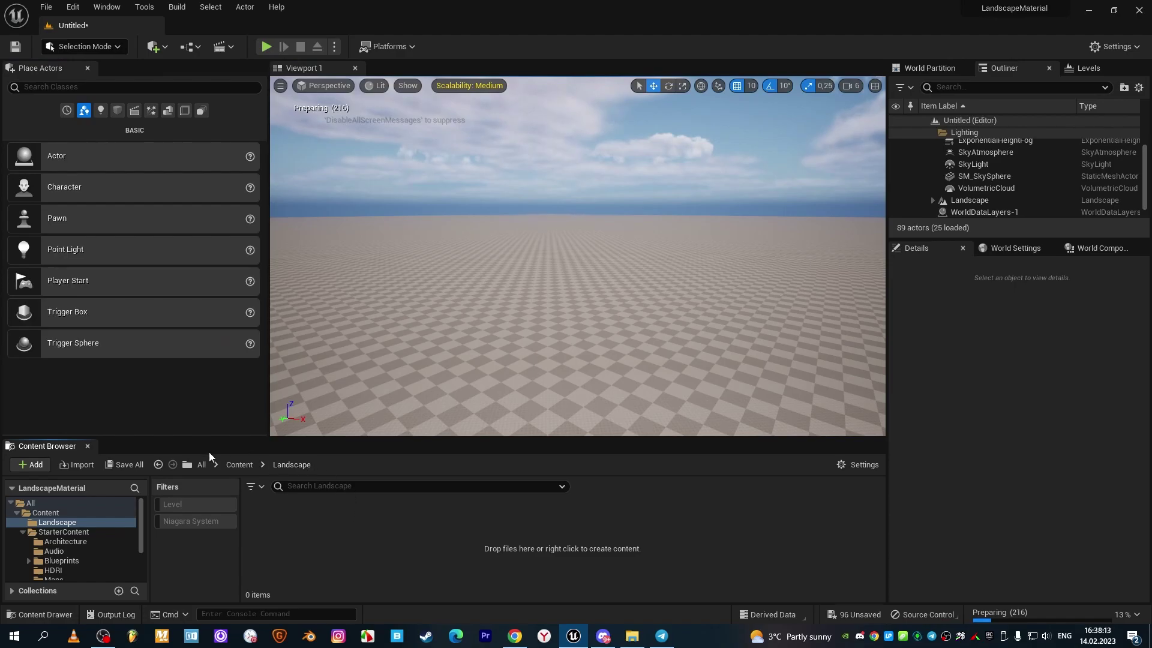
- Launch Quixel Bridge from the Content Browser and open Scattered Goat Manure under Surfaces › Ground
{"action": "left_click", "coordinate": [26, 466]}
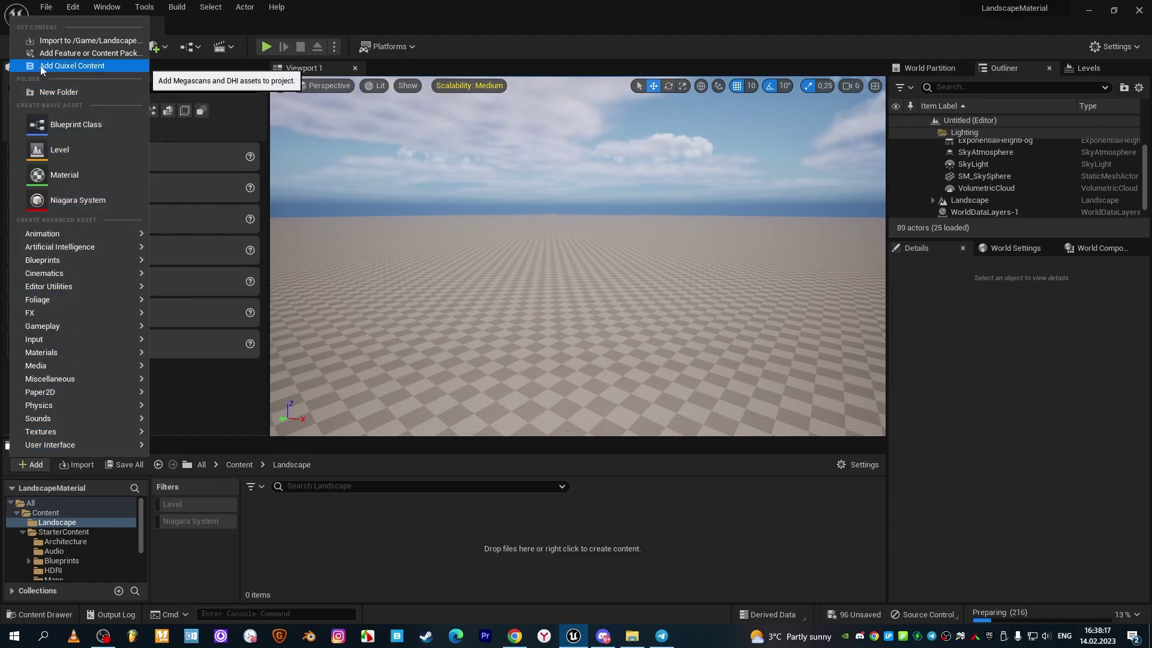
{"action": "left_click", "coordinate": [87, 67]}
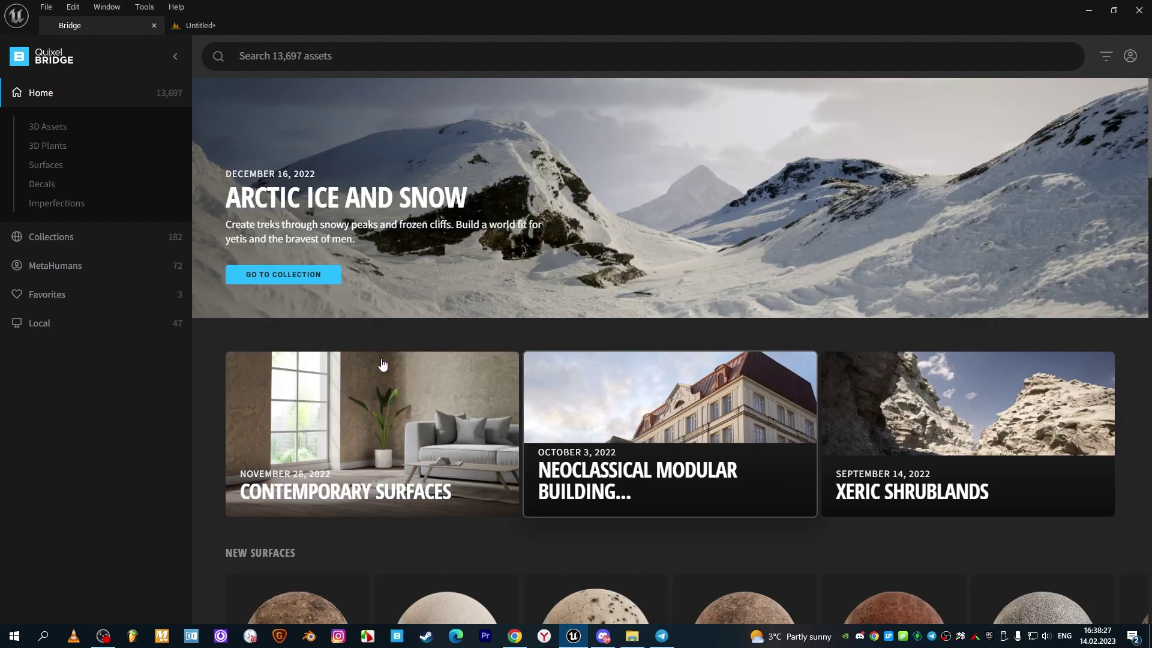
{"action": "left_click", "coordinate": [45, 168]}
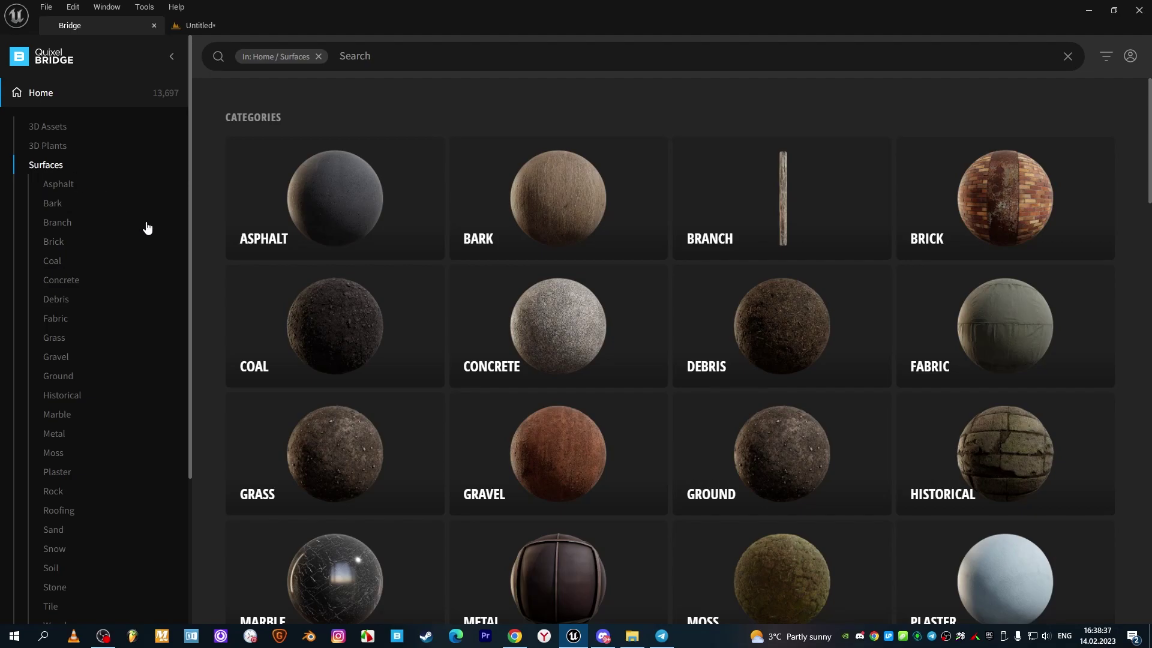
{"action": "left_click", "coordinate": [780, 445]}
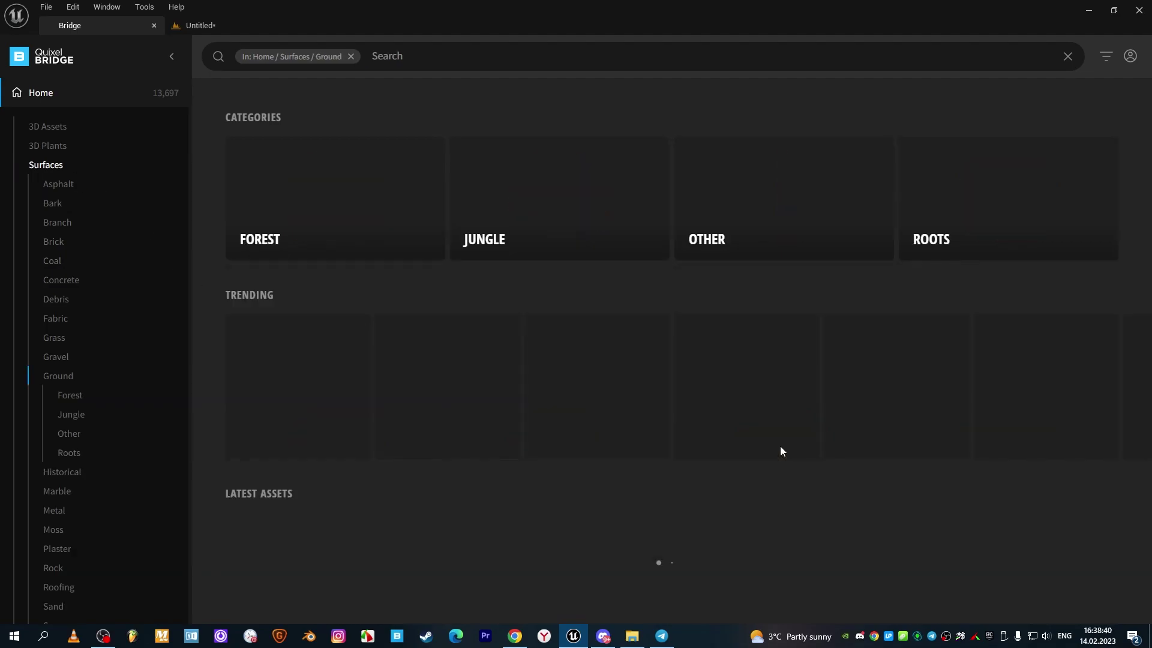
{"action": "left_click", "coordinate": [777, 445]}
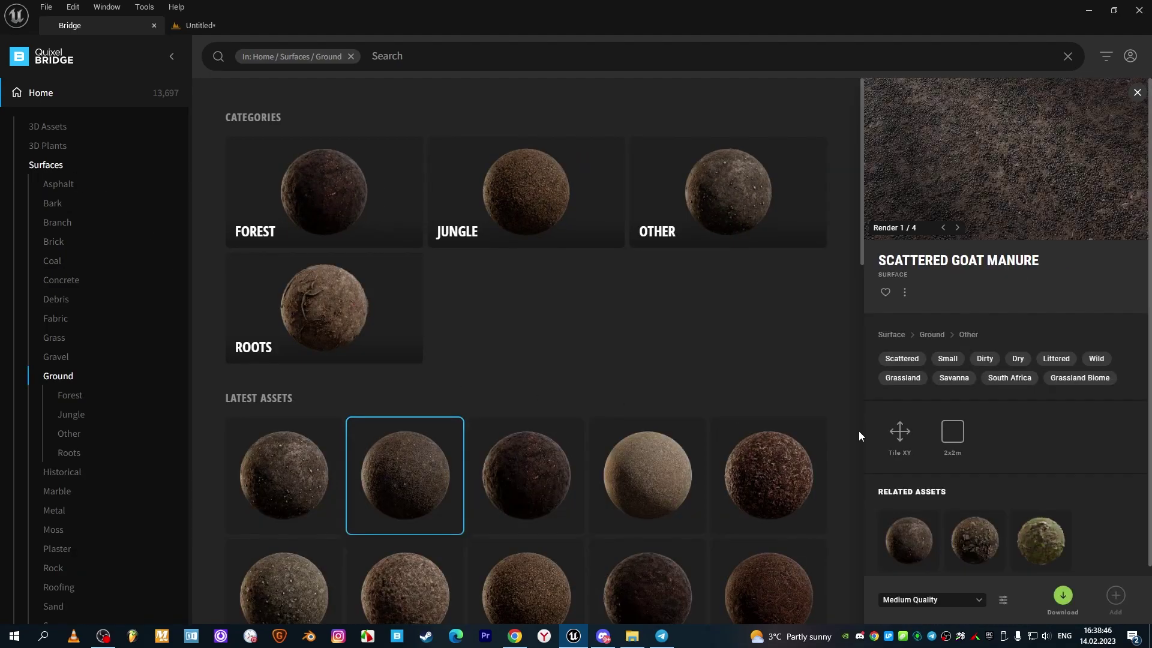
- Download the Savanna Dry Grass and Rocky Ground surfaces in Quixel Bridge
{"action": "left_click", "coordinate": [543, 474]}
{"action": "scroll", "coordinate": [543, 474], "scroll_direction": "down", "scroll_amount": 2}
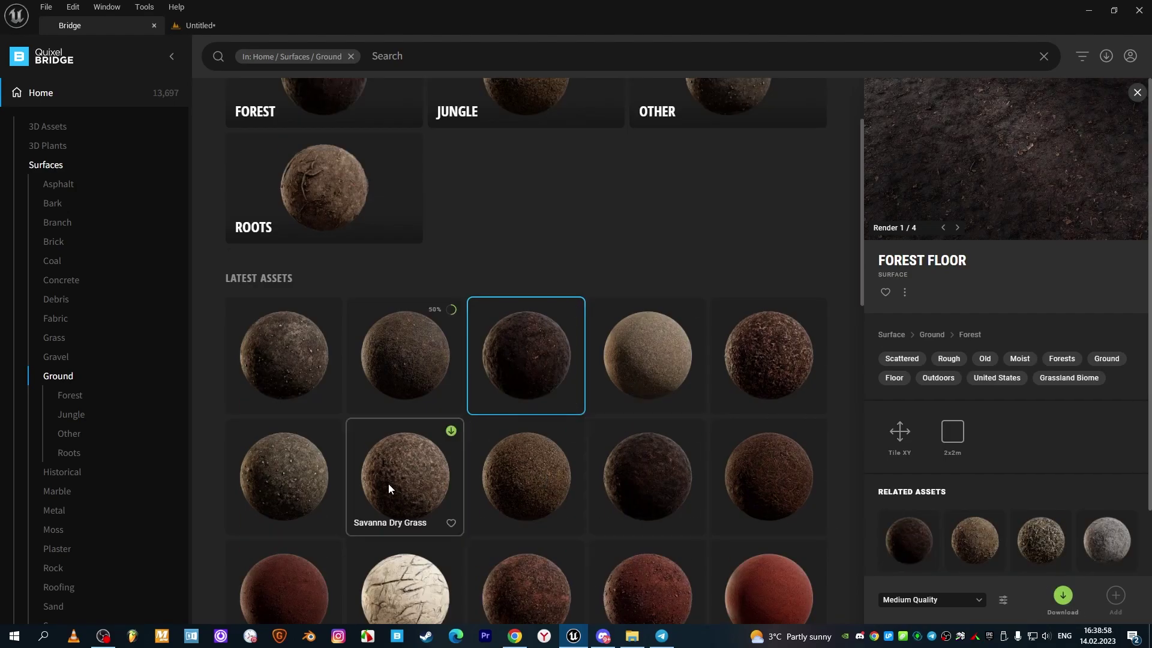
{"action": "left_click", "coordinate": [299, 478]}
{"action": "left_click", "coordinate": [330, 431]}
{"action": "scroll", "coordinate": [439, 481], "scroll_direction": "down", "scroll_amount": 1}
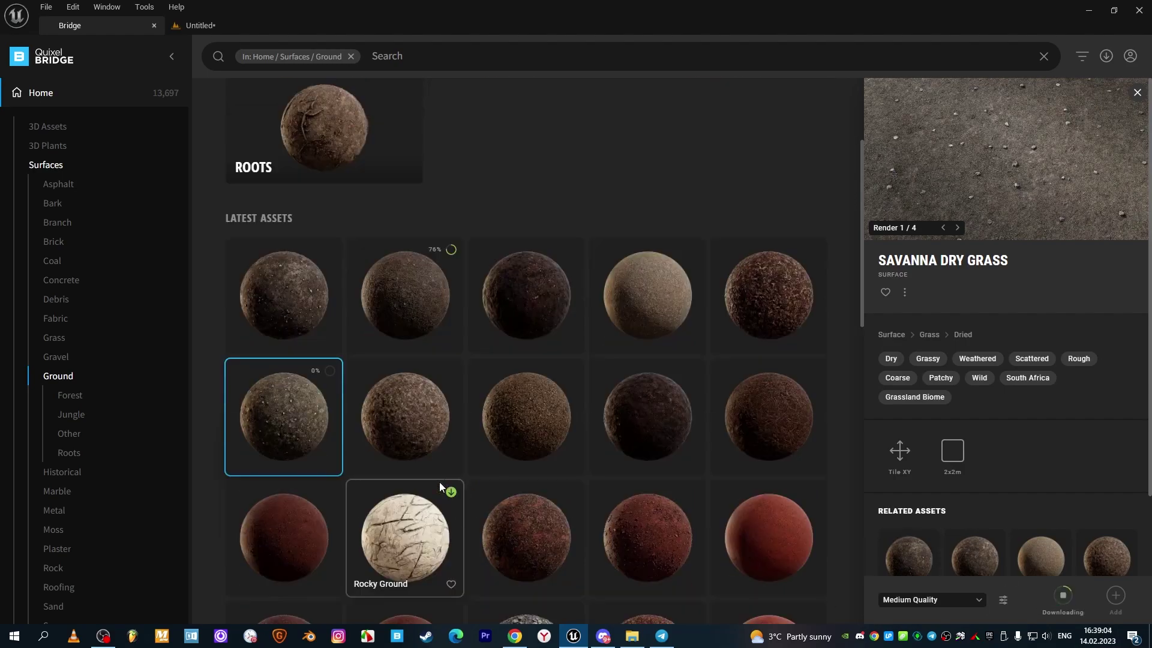
{"action": "scroll", "coordinate": [658, 468], "scroll_direction": "down", "scroll_amount": 1}
{"action": "scroll", "coordinate": [529, 533], "scroll_direction": "down", "scroll_amount": 1}
{"action": "scroll", "coordinate": [539, 518], "scroll_direction": "down", "scroll_amount": 2}
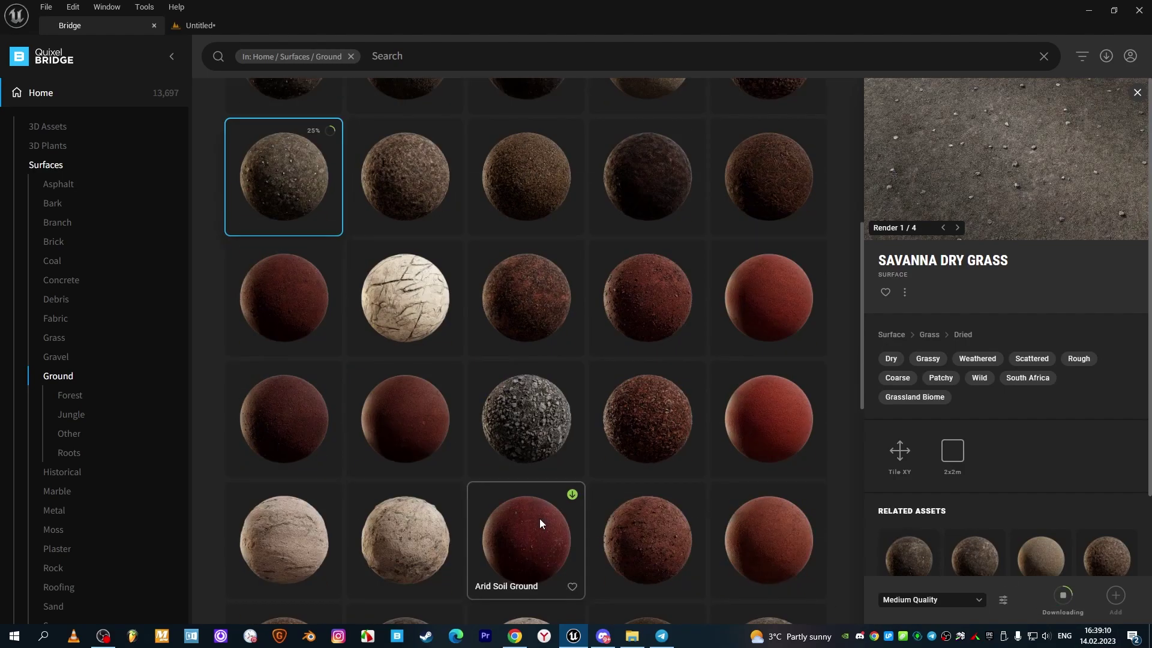
{"action": "left_click", "coordinate": [531, 423]}
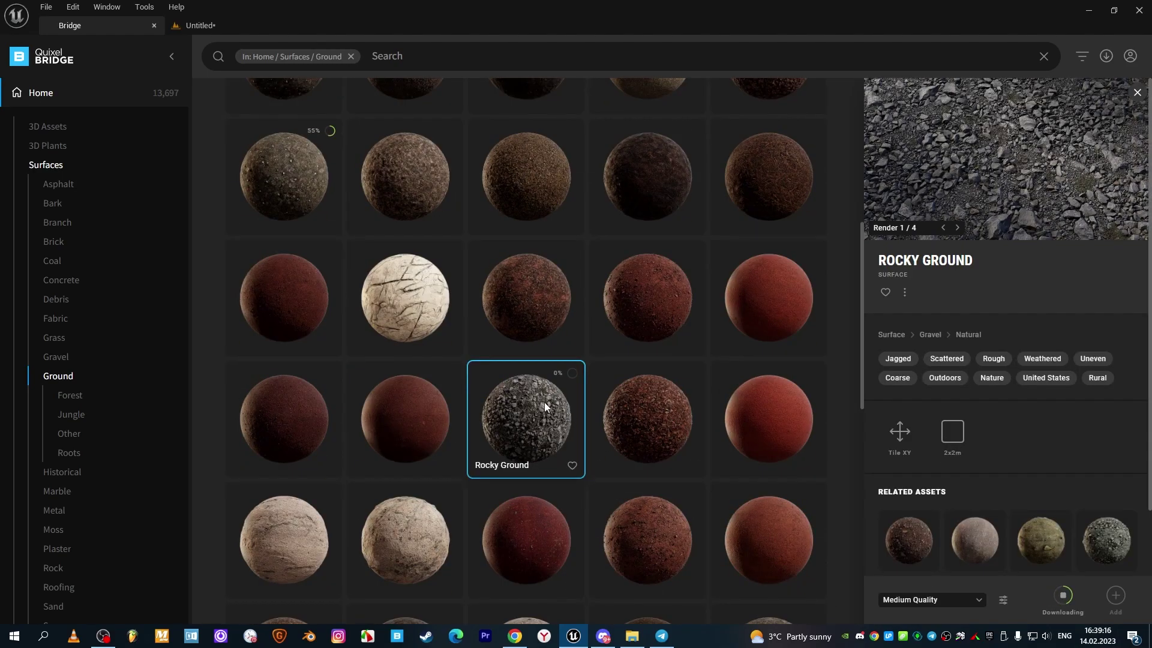
- Pick a Forest Floor surface variant and start its download
{"action": "scroll", "coordinate": [544, 402], "scroll_direction": "down", "scroll_amount": 1}
{"action": "scroll", "coordinate": [683, 441], "scroll_direction": "down", "scroll_amount": 2}
{"action": "scroll", "coordinate": [578, 484], "scroll_direction": "down", "scroll_amount": 1}
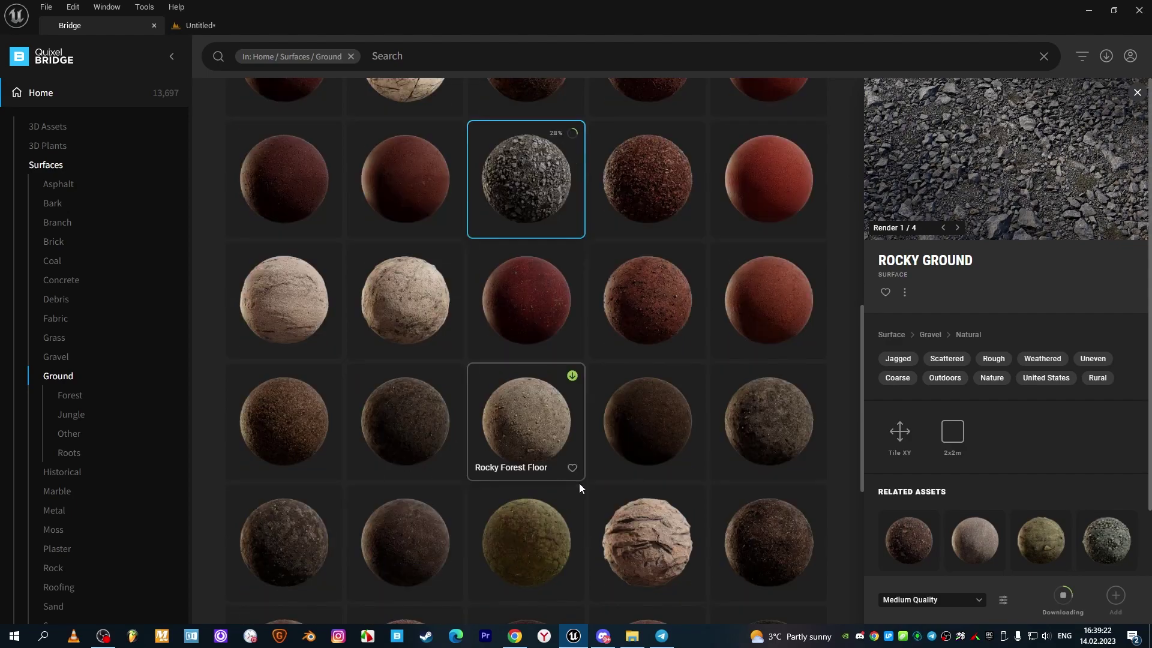
{"action": "scroll", "coordinate": [578, 483], "scroll_direction": "down", "scroll_amount": 2}
{"action": "left_click", "coordinate": [305, 524]}
{"action": "scroll", "coordinate": [796, 271], "scroll_direction": "up", "scroll_amount": 1}
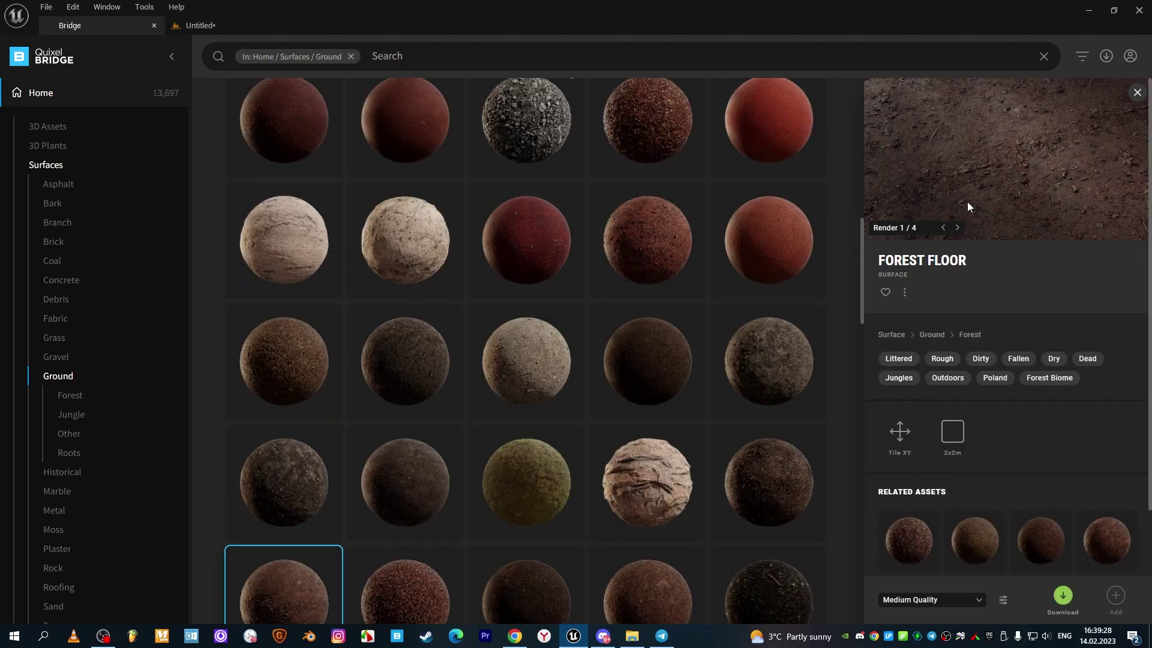
{"action": "scroll", "coordinate": [627, 412], "scroll_direction": "down", "scroll_amount": 4}
{"action": "scroll", "coordinate": [627, 411], "scroll_direction": "down", "scroll_amount": 1}
{"action": "left_click", "coordinate": [771, 546]}
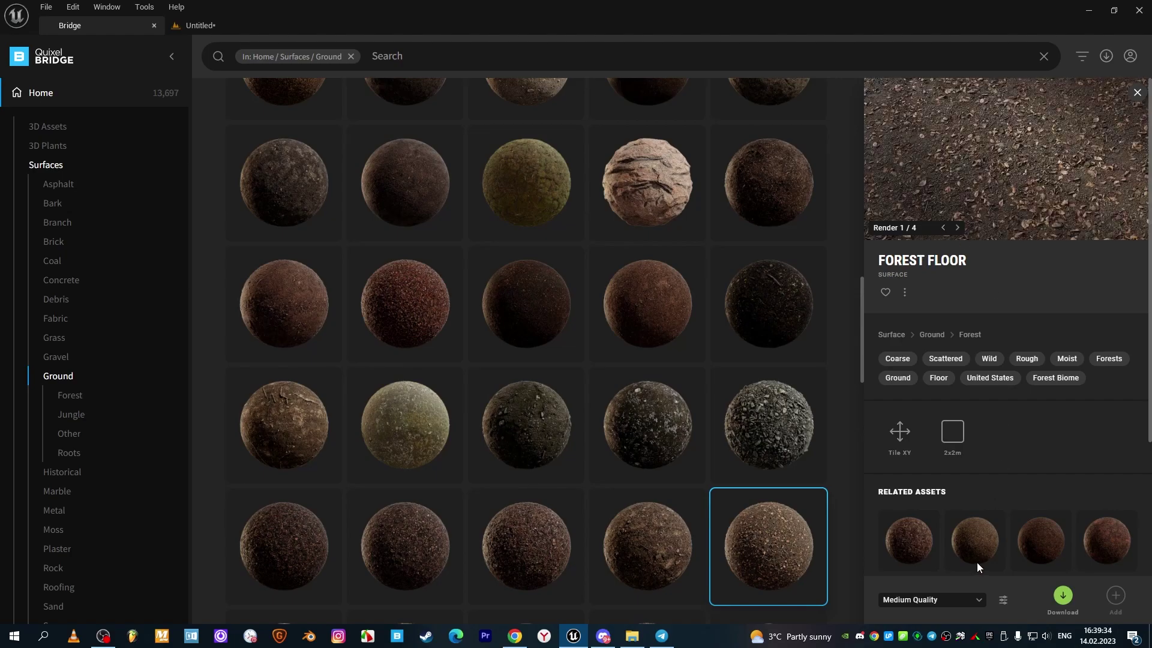
{"action": "scroll", "coordinate": [586, 420], "scroll_direction": "up", "scroll_amount": 4}
{"action": "scroll", "coordinate": [582, 419], "scroll_direction": "up", "scroll_amount": 4}
{"action": "scroll", "coordinate": [582, 419], "scroll_direction": "up", "scroll_amount": 4}
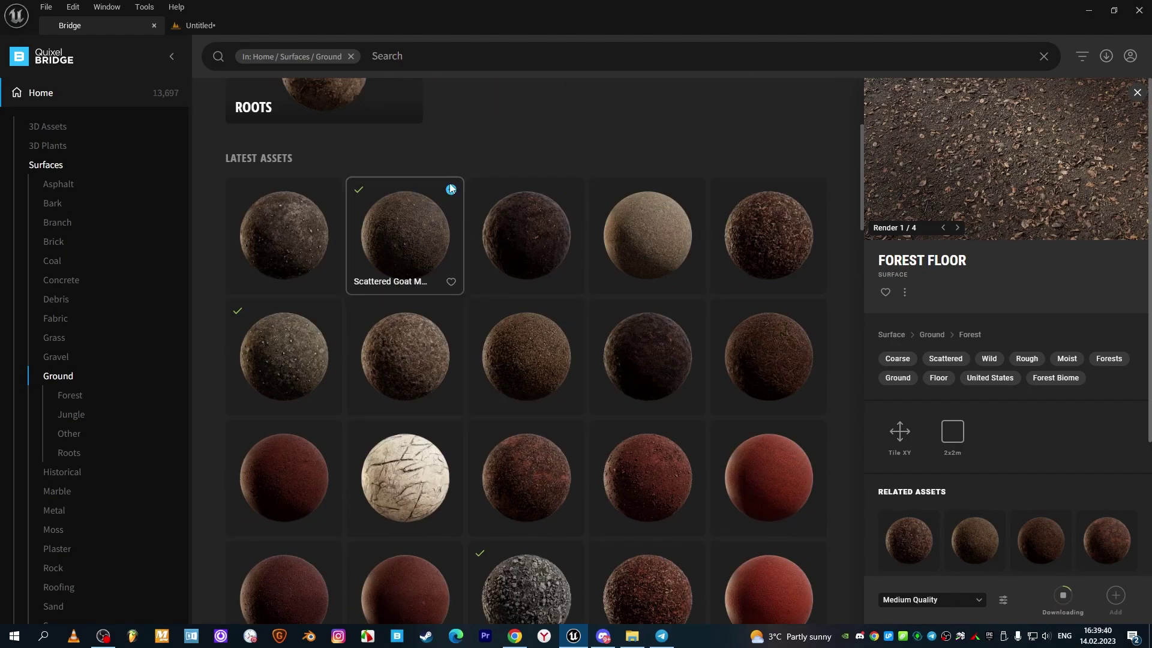
- Export the downloaded surfaces into the Unreal project
{"action": "left_click", "coordinate": [451, 191]}
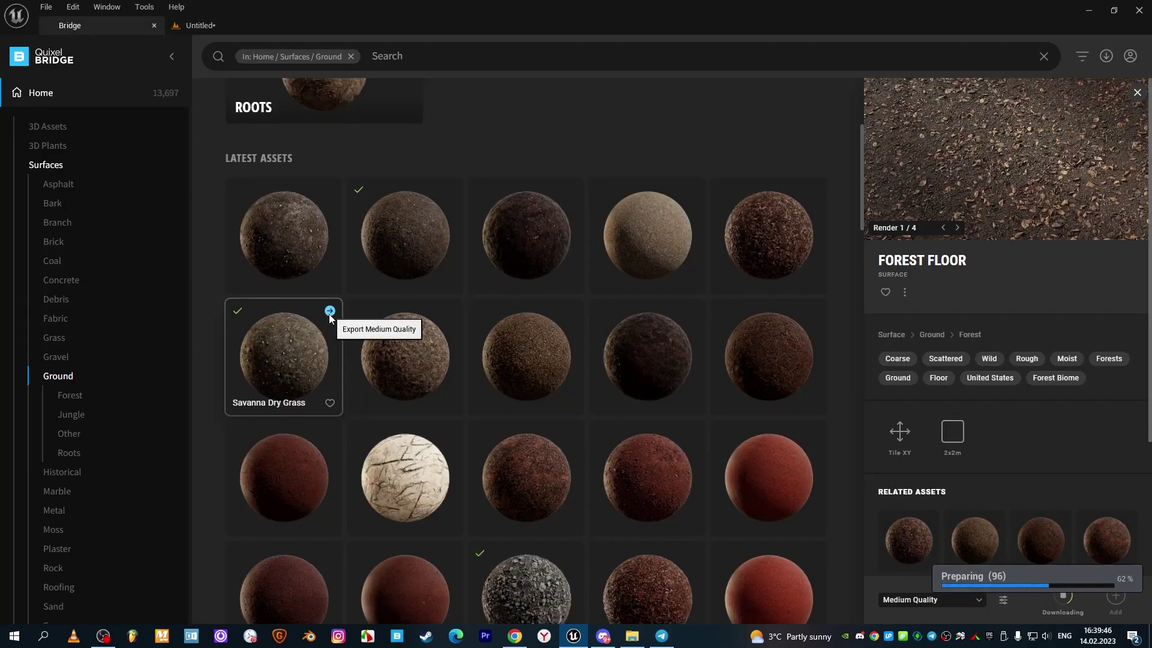
{"action": "left_click", "coordinate": [330, 311]}
{"action": "left_click", "coordinate": [69, 25]}
{"action": "scroll", "coordinate": [559, 445], "scroll_direction": "down", "scroll_amount": 2}
- Verify the Forest Floor folder joined the other surfaces under Megascans › Surfaces, then return to Content
{"action": "left_click", "coordinate": [572, 433]}
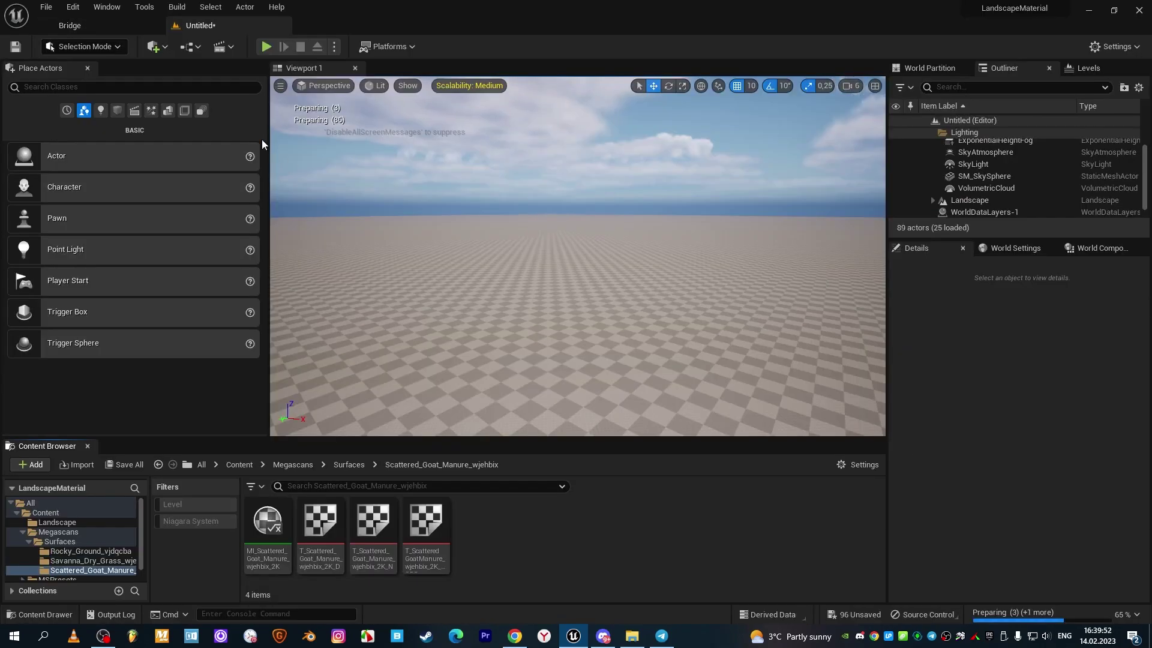
{"action": "scroll", "coordinate": [531, 484], "scroll_direction": "down", "scroll_amount": 4}
{"action": "scroll", "coordinate": [771, 429], "scroll_direction": "down", "scroll_amount": 4}
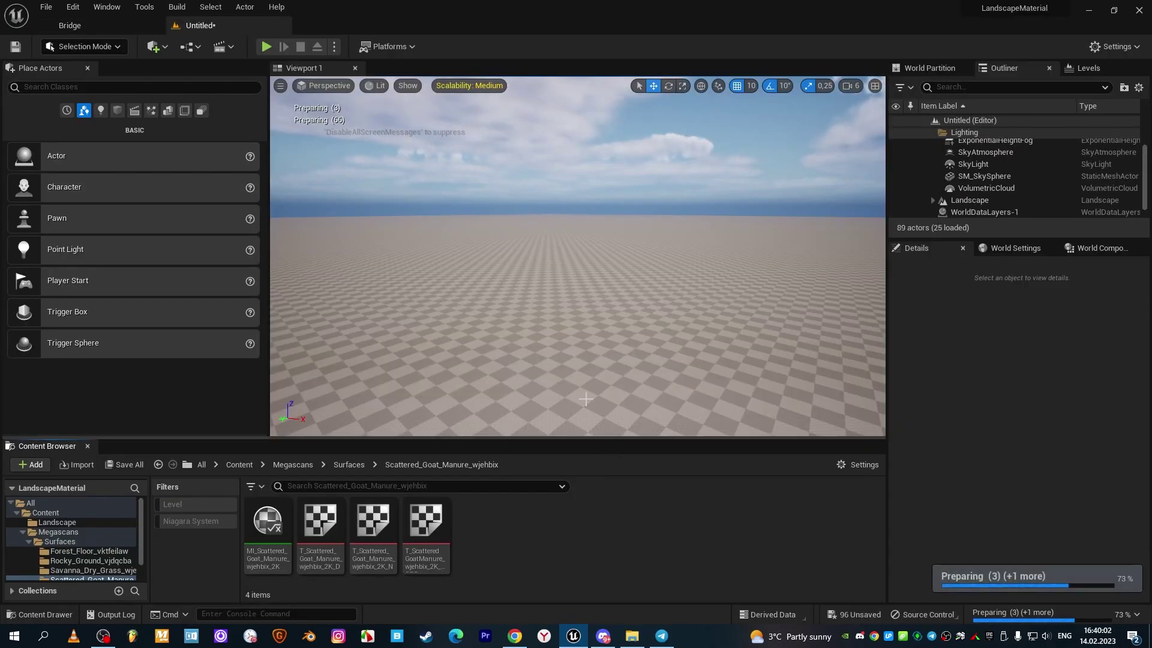
{"action": "left_click", "coordinate": [348, 464]}
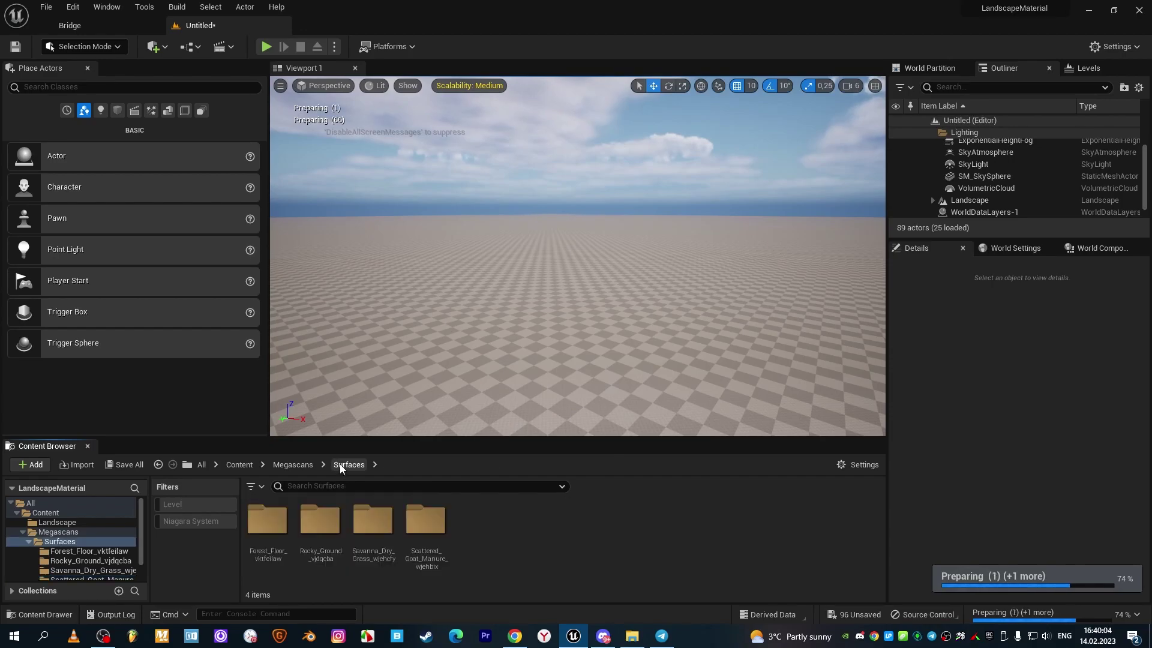
{"action": "double_click", "coordinate": [267, 519]}
{"action": "left_click", "coordinate": [344, 466]}
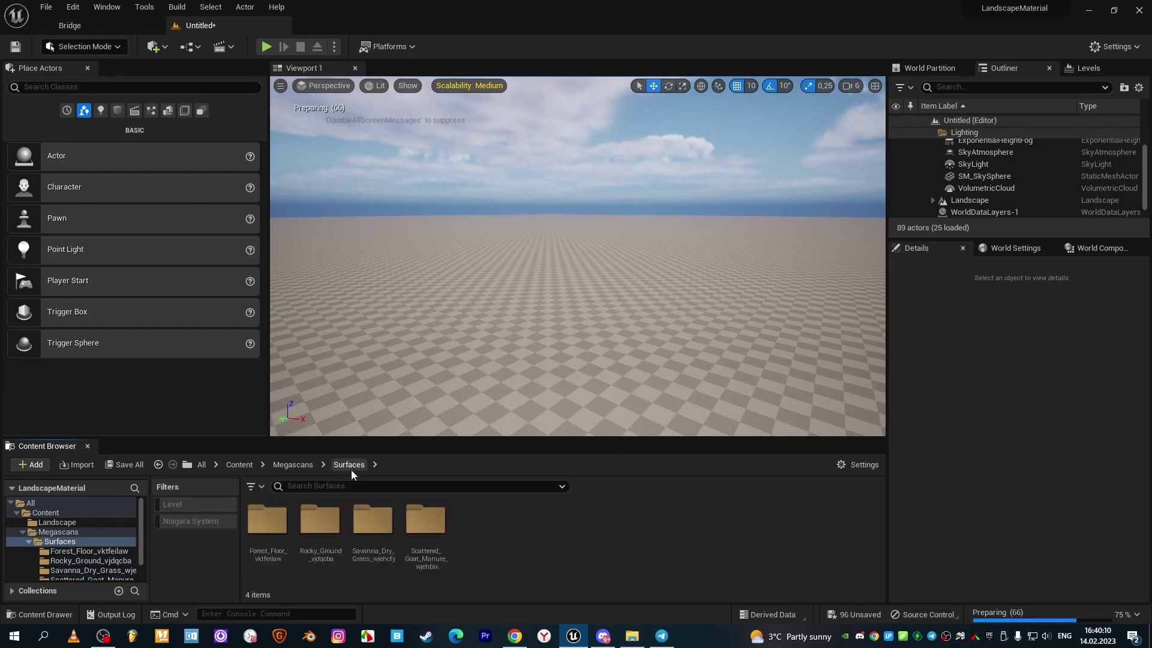
{"action": "left_click", "coordinate": [293, 466]}
{"action": "left_click", "coordinate": [247, 466]}
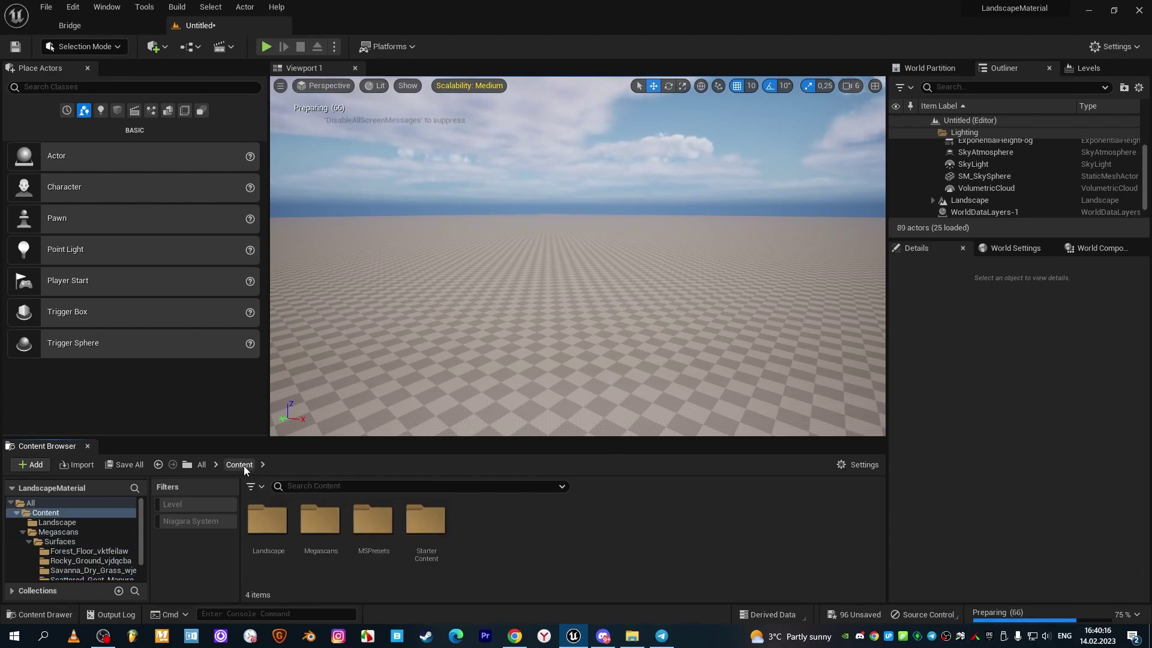
- Create the LANDSCAPEMASTERMAT material in the LandscapeMaterial folder
{"action": "double_click", "coordinate": [267, 517]}
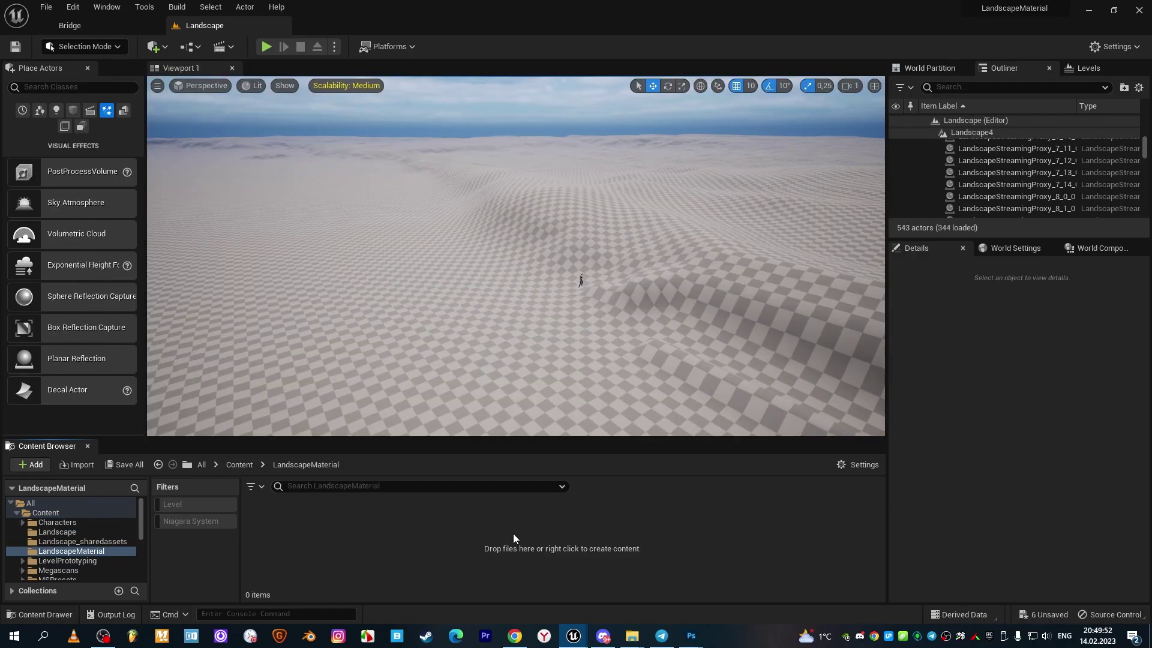
{"action": "right_click", "coordinate": [441, 528]}
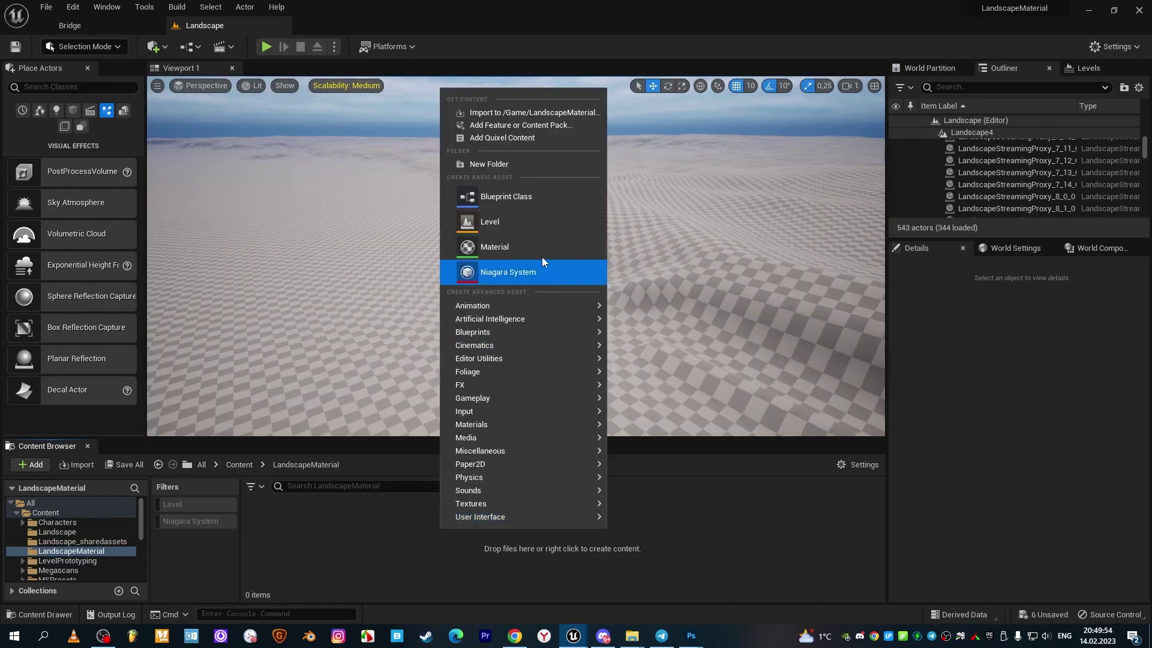
{"action": "left_click", "coordinate": [498, 247]}
{"action": "type", "text": "STERMAT"}
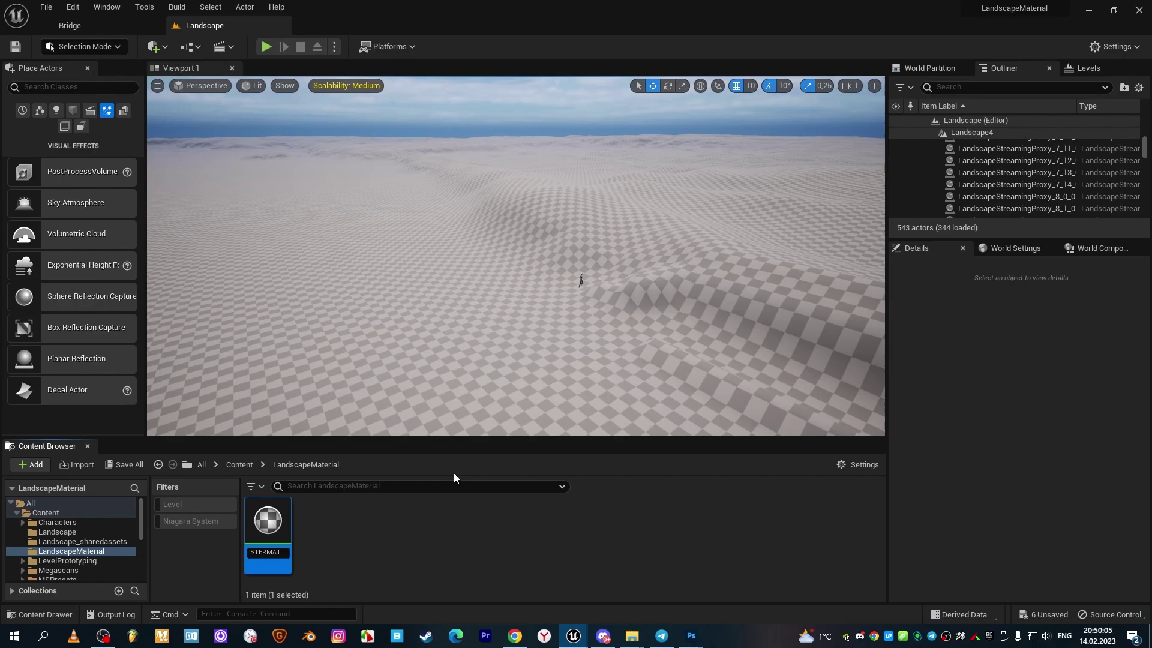
{"action": "key", "text": "Return"}
- Create the material instance LANDSCAPEMASTERMAT_Inst from the master material
{"action": "right_click", "coordinate": [271, 526]}
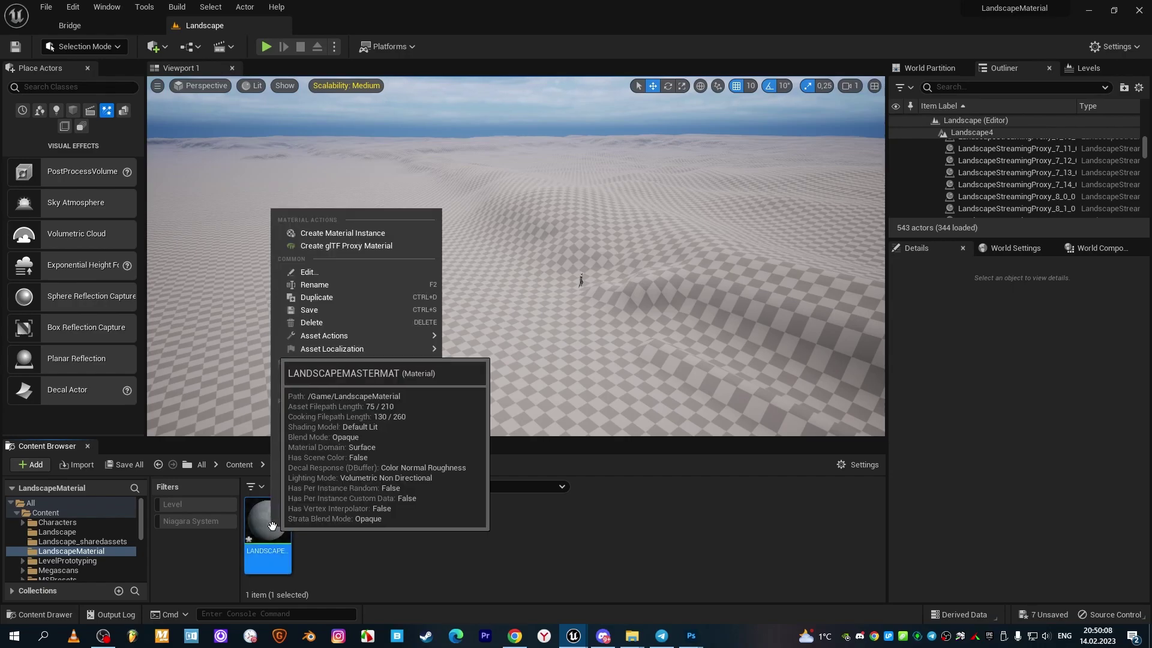
{"action": "left_click", "coordinate": [336, 232]}
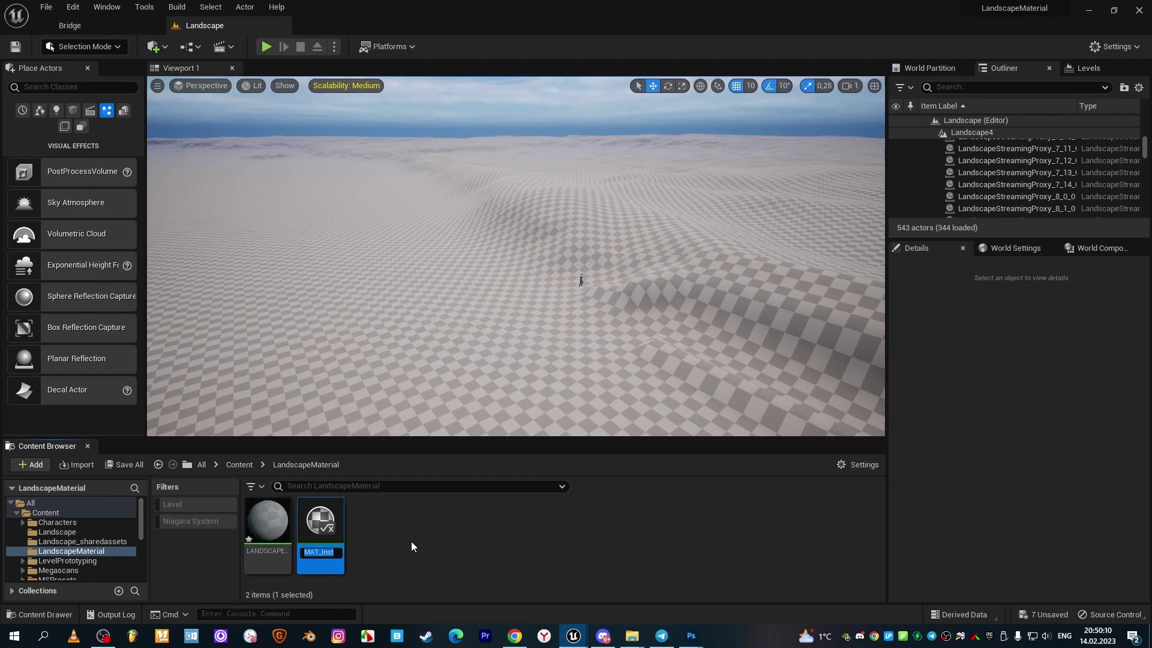
{"action": "left_click", "coordinate": [266, 528]}
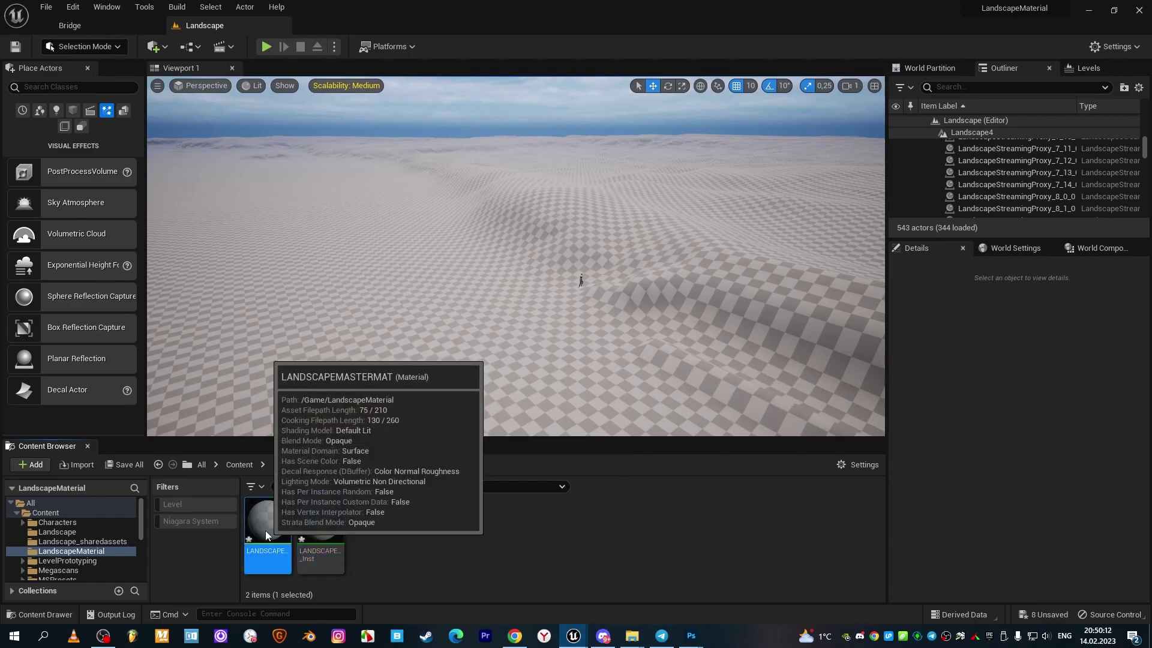
- Promote the master material's Roughness input to a Roughness scalar parameter and position the node
{"action": "double_click", "coordinate": [267, 534]}
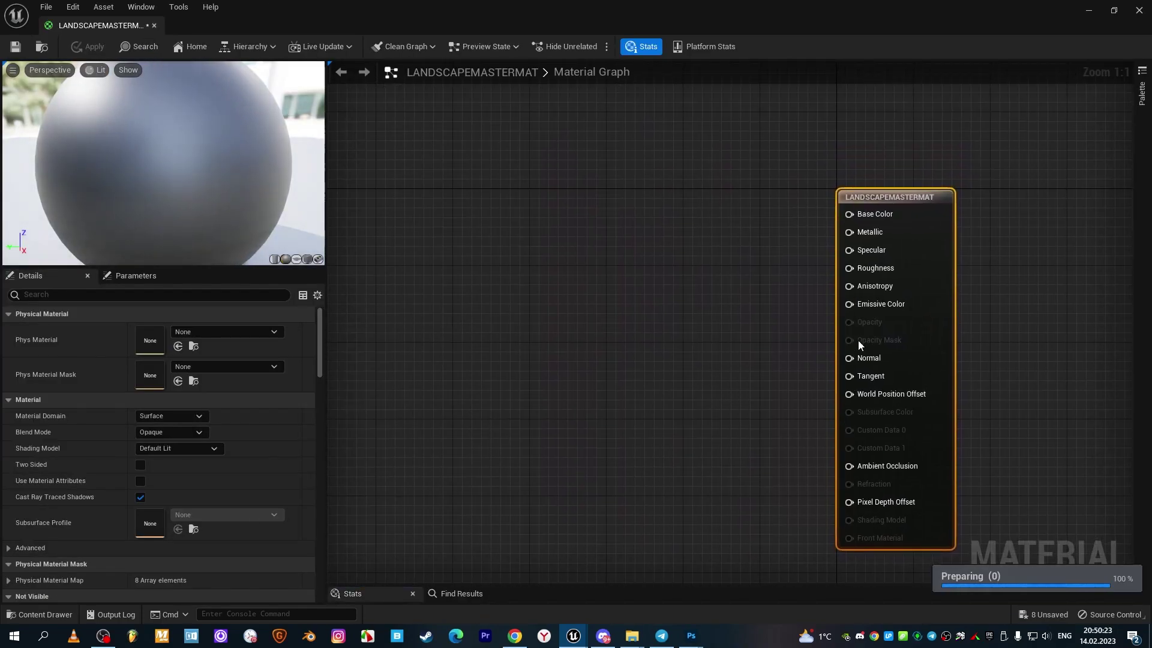
{"action": "right_click", "coordinate": [863, 271]}
{"action": "left_click", "coordinate": [883, 295]}
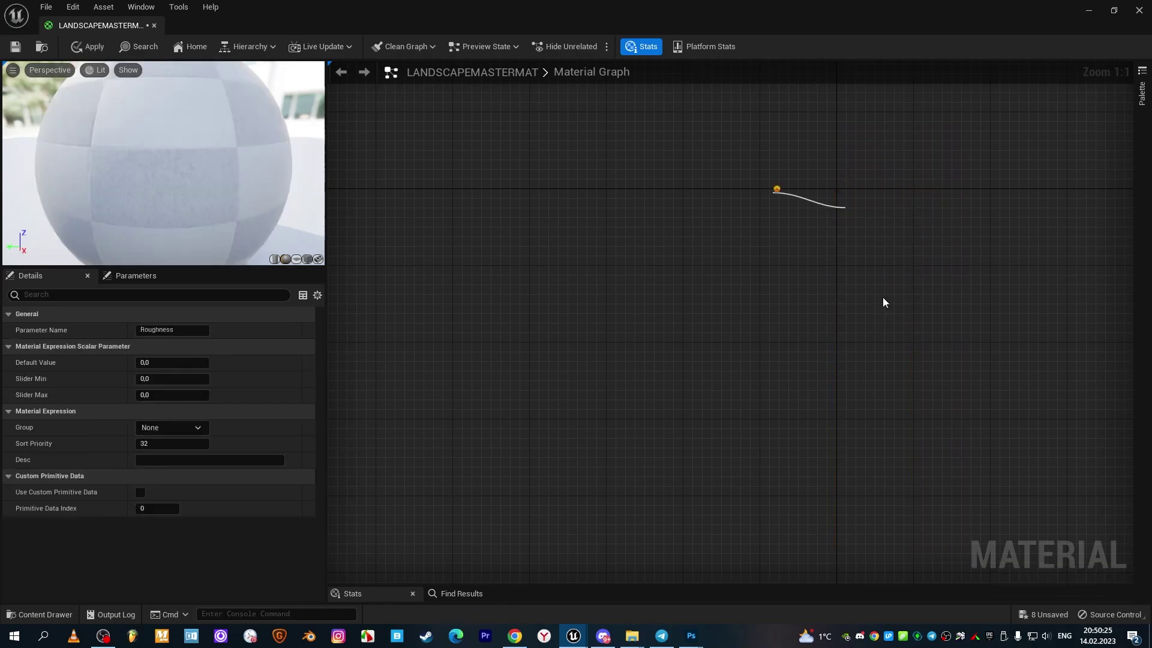
{"action": "left_click_drag", "start_coordinate": [790, 219], "coordinate": [692, 274]}
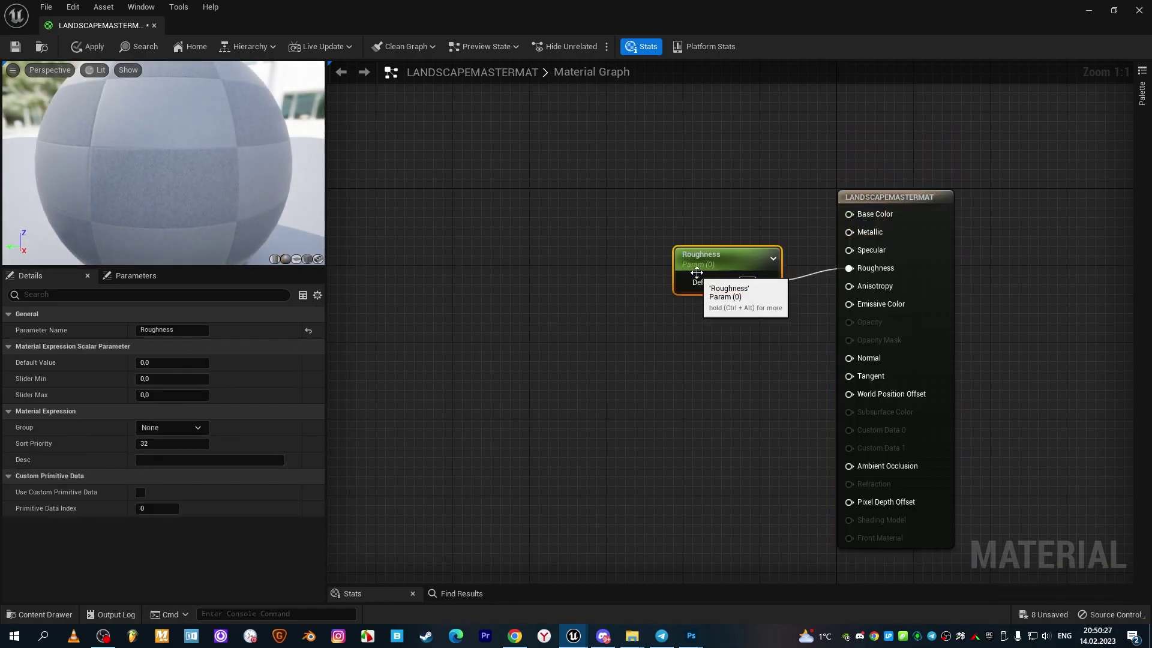
{"action": "left_click", "coordinate": [747, 282]}
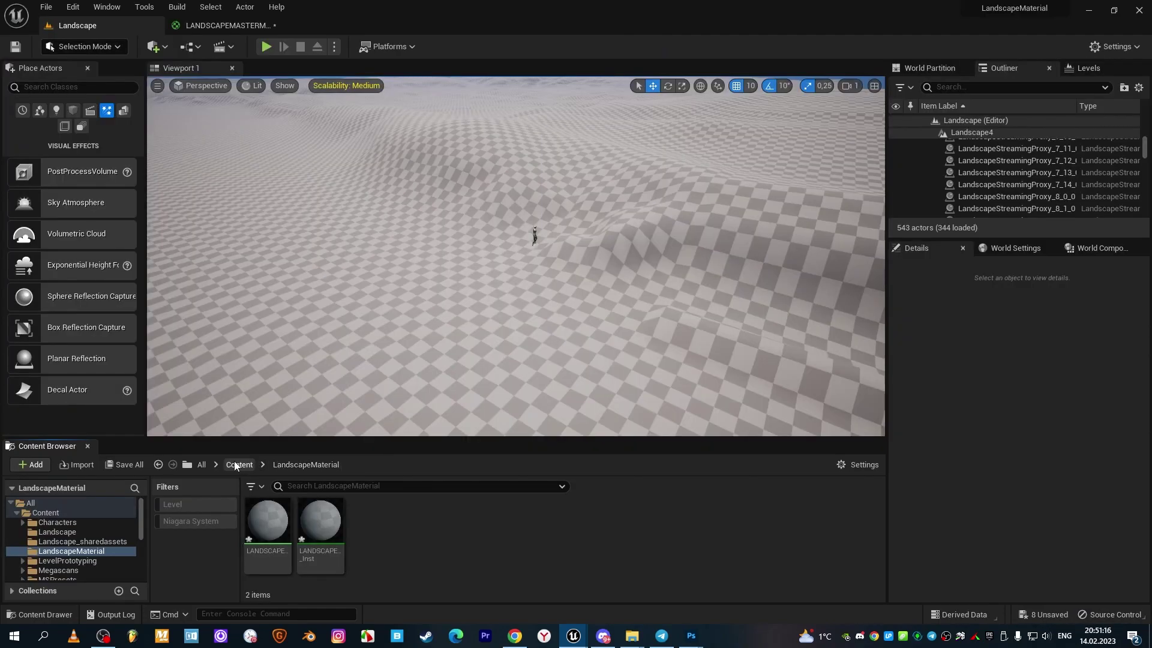
- Add the Forest_Floor D and N Texture Samples to the master material and arrange them
{"action": "left_click", "coordinate": [235, 465]}
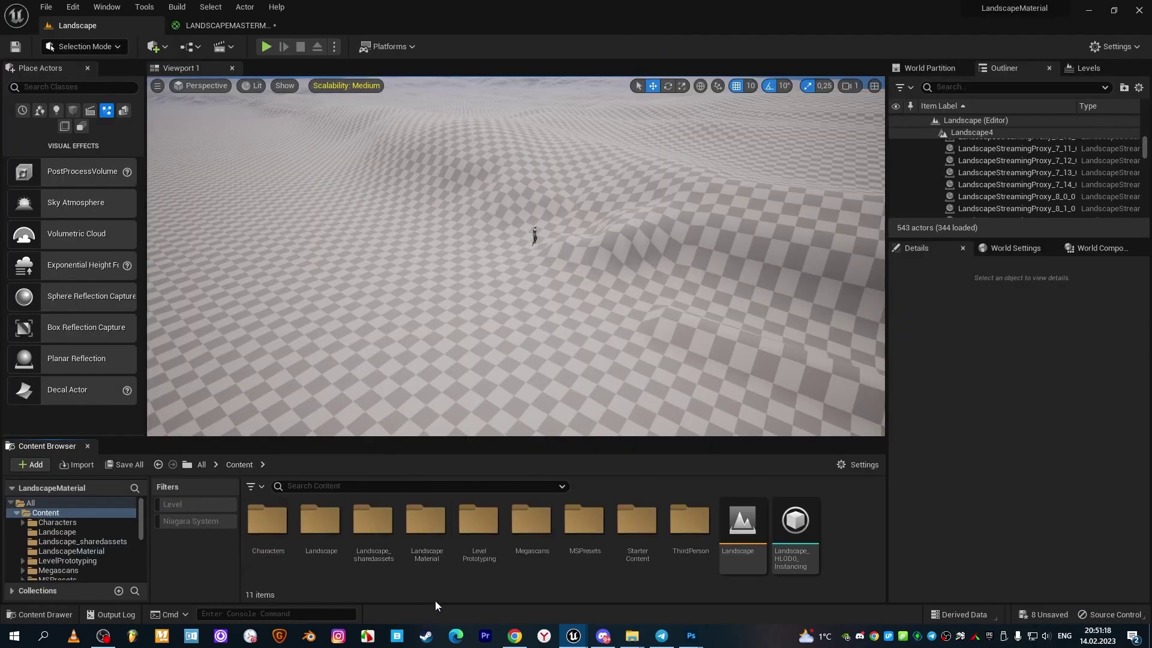
{"action": "double_click", "coordinate": [530, 523]}
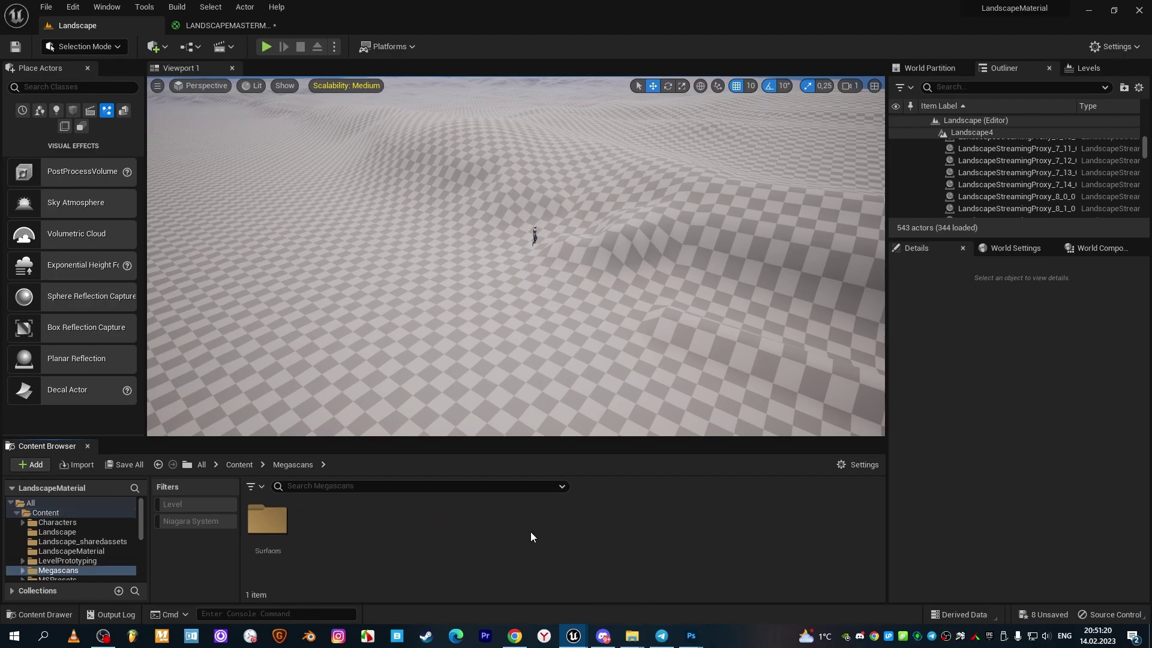
{"action": "double_click", "coordinate": [272, 528]}
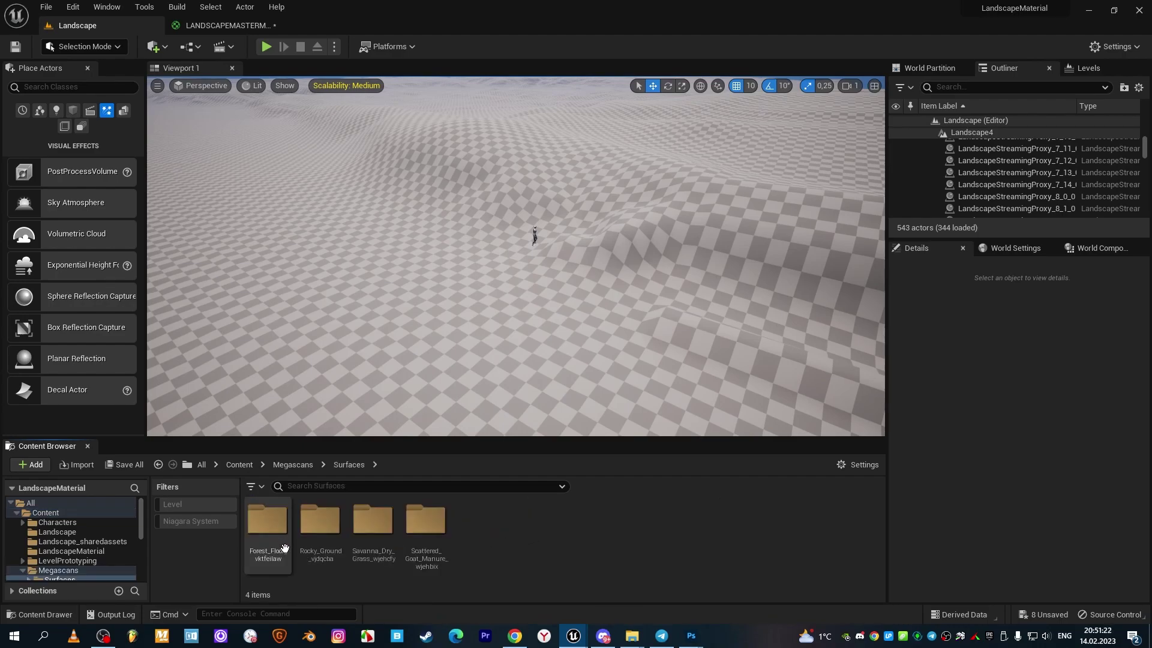
{"action": "double_click", "coordinate": [267, 531]}
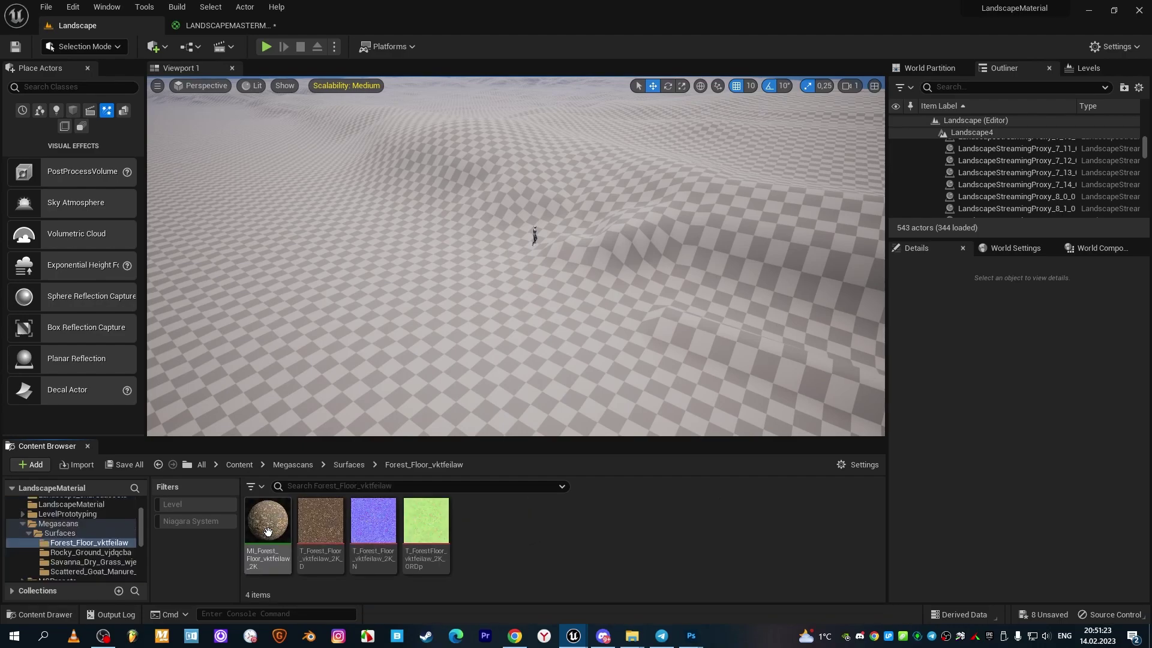
{"action": "left_click", "coordinate": [327, 537]}
{"action": "left_click", "coordinate": [373, 527], "text": "ctrl"}
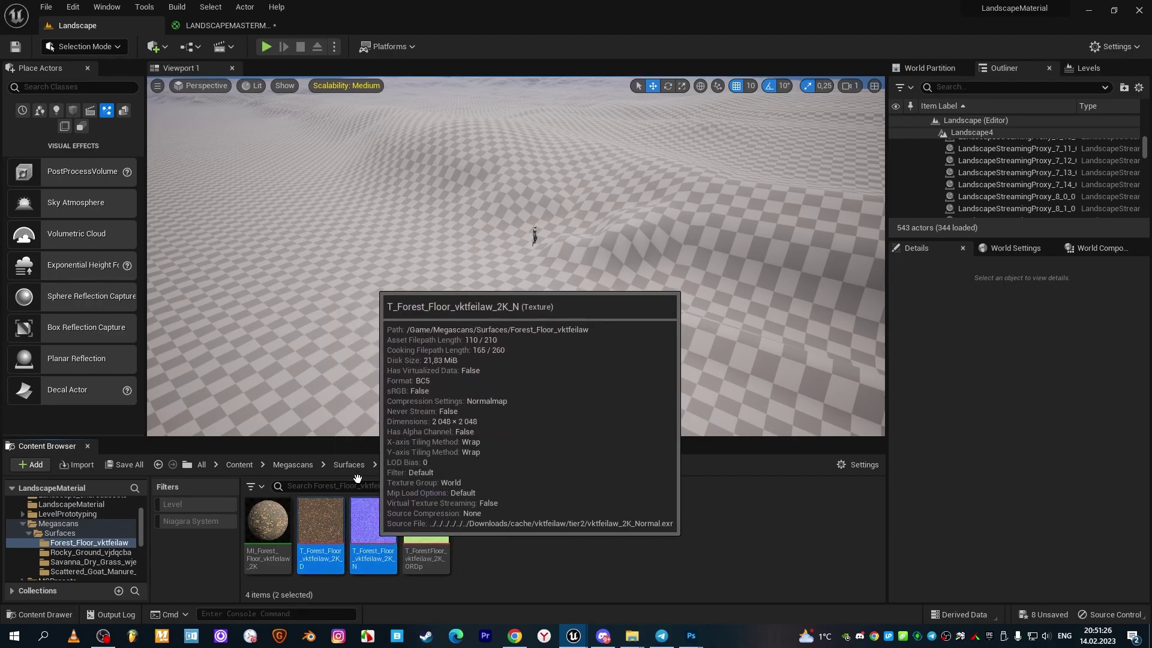
{"action": "mouse_move", "coordinate": [357, 478]}
{"action": "left_mouse_down"}
{"action": "mouse_move", "coordinate": [455, 173]}
{"action": "mouse_move", "coordinate": [561, 176]}
{"action": "left_mouse_up"}
{"action": "right_click_drag", "start_coordinate": [607, 385], "coordinate": [507, 385]}
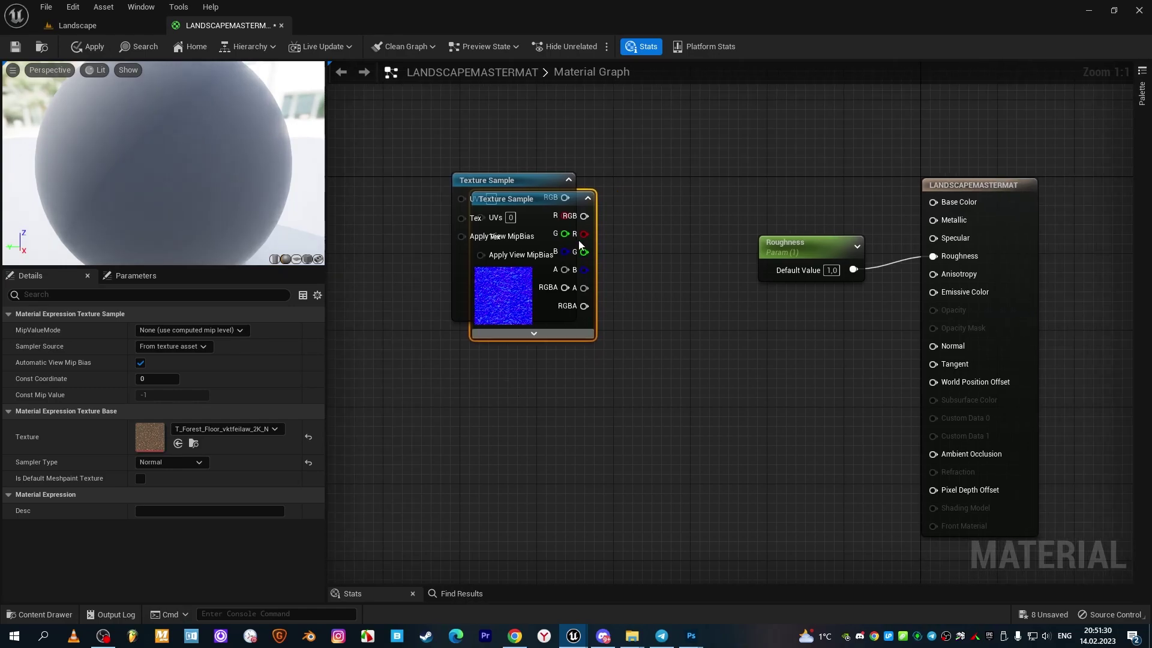
{"action": "left_click_drag", "start_coordinate": [576, 264], "coordinate": [496, 145]}
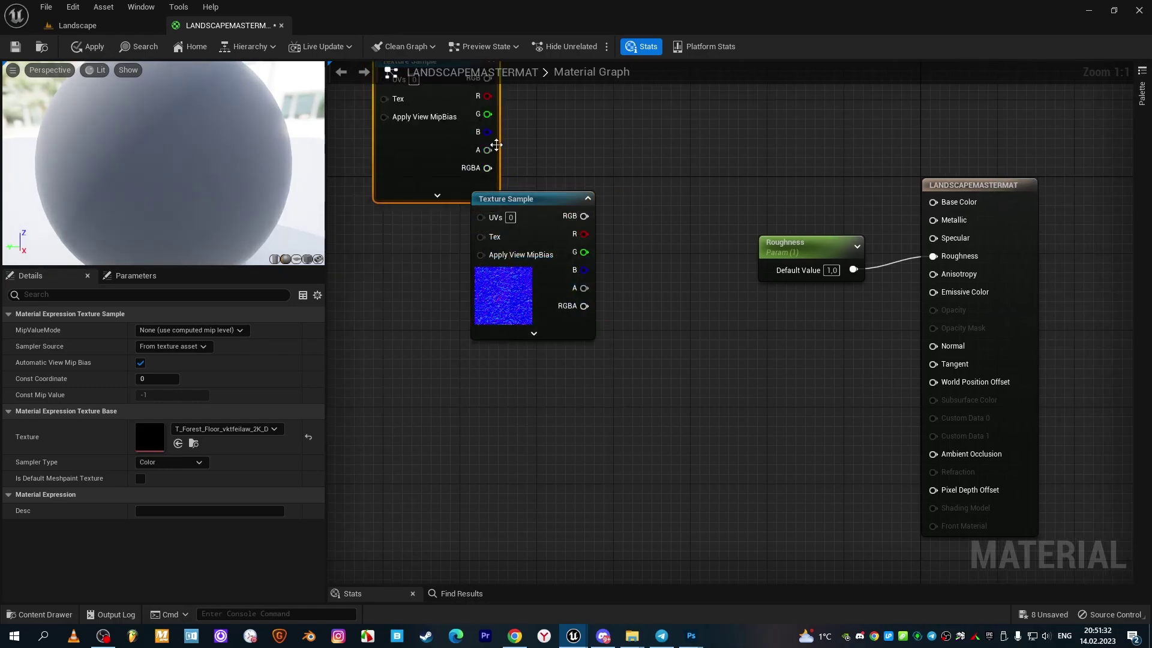
{"action": "right_click_drag", "start_coordinate": [497, 145], "coordinate": [564, 201]}
{"action": "scroll", "coordinate": [747, 384], "scroll_direction": "down", "scroll_amount": 6}
{"action": "scroll", "coordinate": [689, 337], "scroll_direction": "down", "scroll_amount": 4}
{"action": "scroll", "coordinate": [675, 297], "scroll_direction": "up", "scroll_amount": 8}
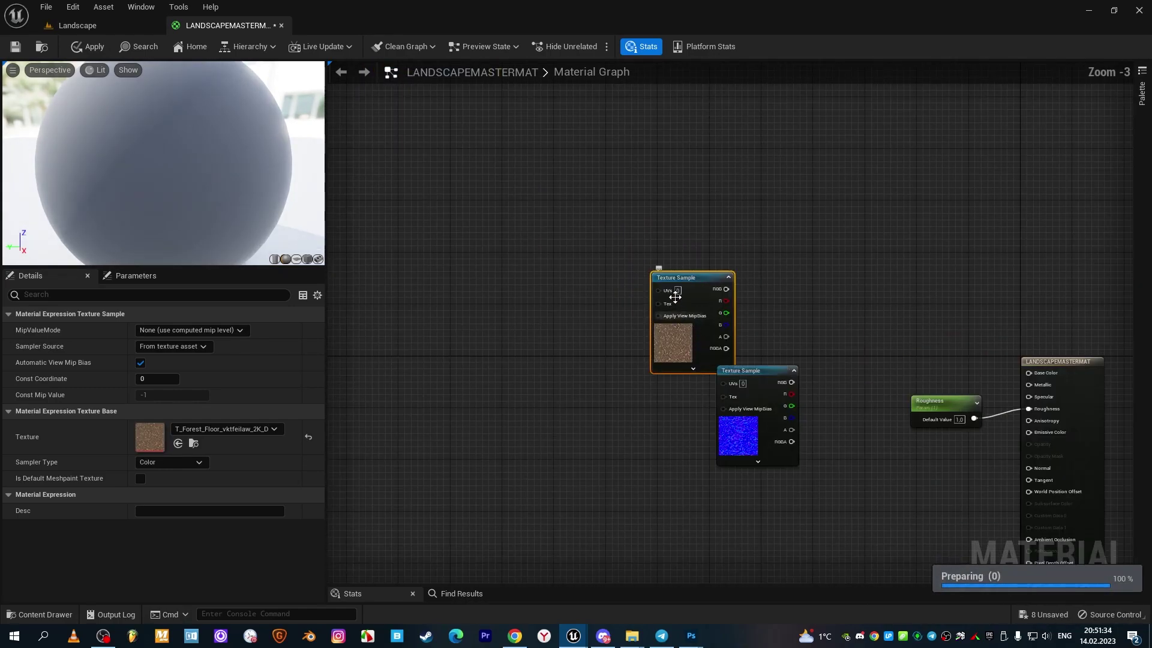
{"action": "left_click_drag", "start_coordinate": [710, 369], "coordinate": [534, 370]}
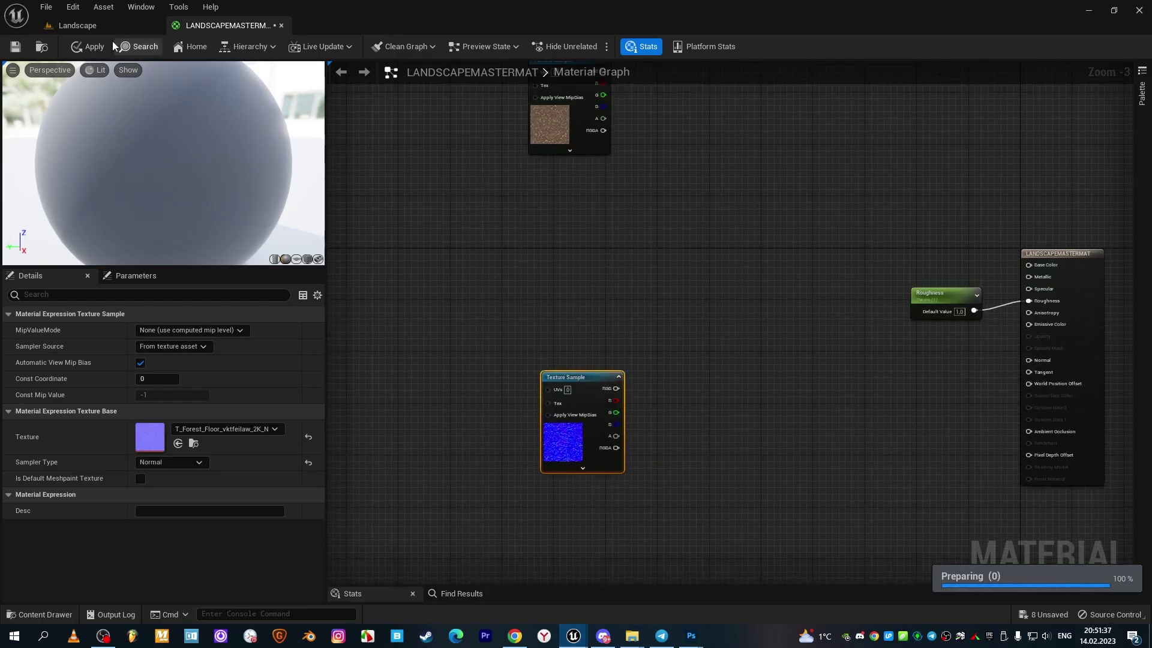
- Add the Rocky_Ground D and N Texture Samples, colour with colours and normal with normals
{"action": "left_click", "coordinate": [77, 25]}
{"action": "left_click", "coordinate": [90, 552]}
{"action": "mouse_move", "coordinate": [373, 534]}
{"action": "left_mouse_down"}
{"action": "mouse_move", "coordinate": [459, 209]}
{"action": "mouse_move", "coordinate": [444, 78]}
{"action": "left_mouse_up"}
{"action": "left_click_drag", "start_coordinate": [495, 220], "coordinate": [576, 489]}
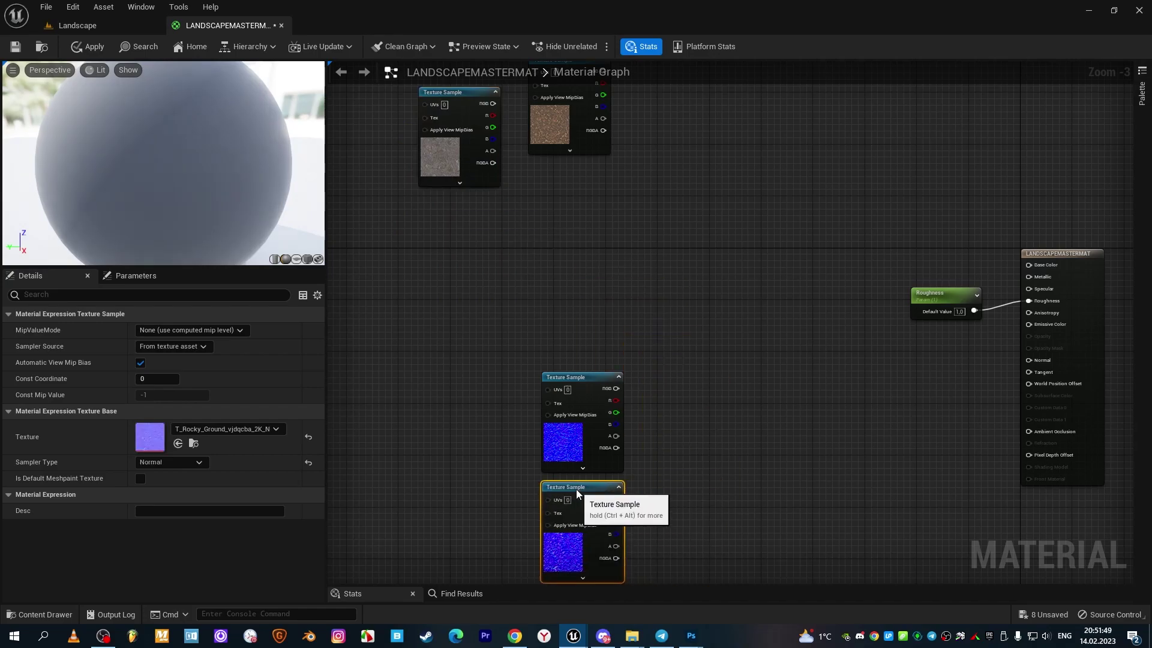
{"action": "left_click_drag", "start_coordinate": [477, 76], "coordinate": [561, 178]}
{"action": "scroll", "coordinate": [561, 178], "scroll_direction": "down", "scroll_amount": 2}
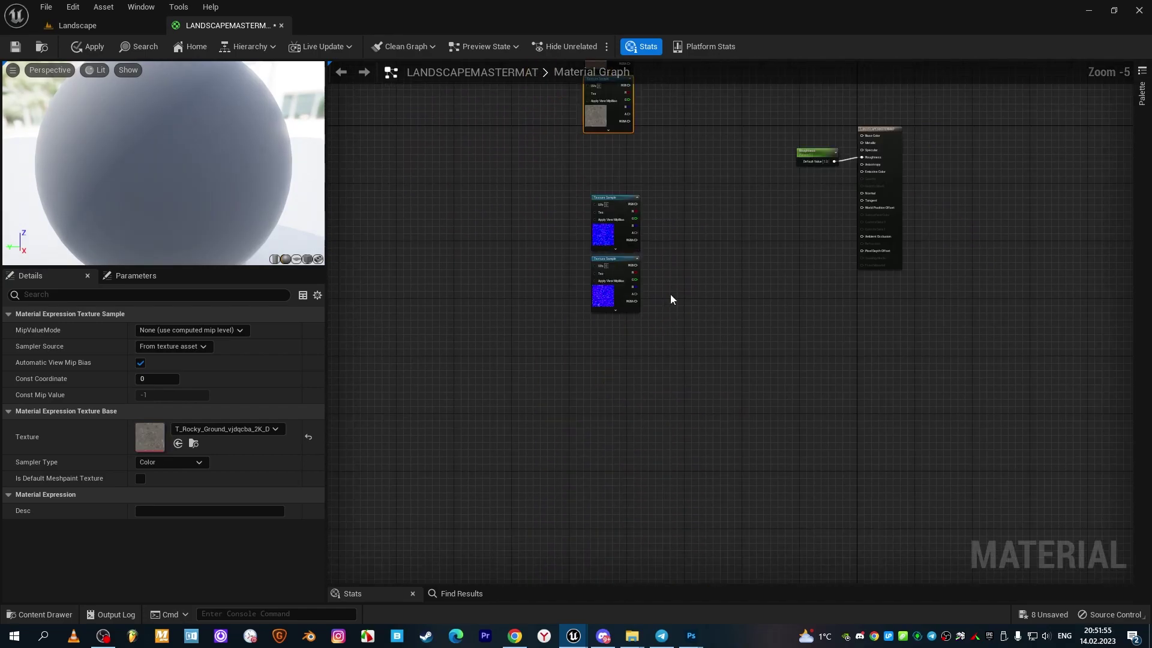
{"action": "left_click_drag", "start_coordinate": [671, 294], "coordinate": [616, 279]}
{"action": "left_click", "coordinate": [78, 25]}
{"action": "left_click", "coordinate": [348, 464]}
- Add the Savanna_Dry_Grass D and N Texture Samples into the colour and normal columns
{"action": "left_click", "coordinate": [90, 561]}
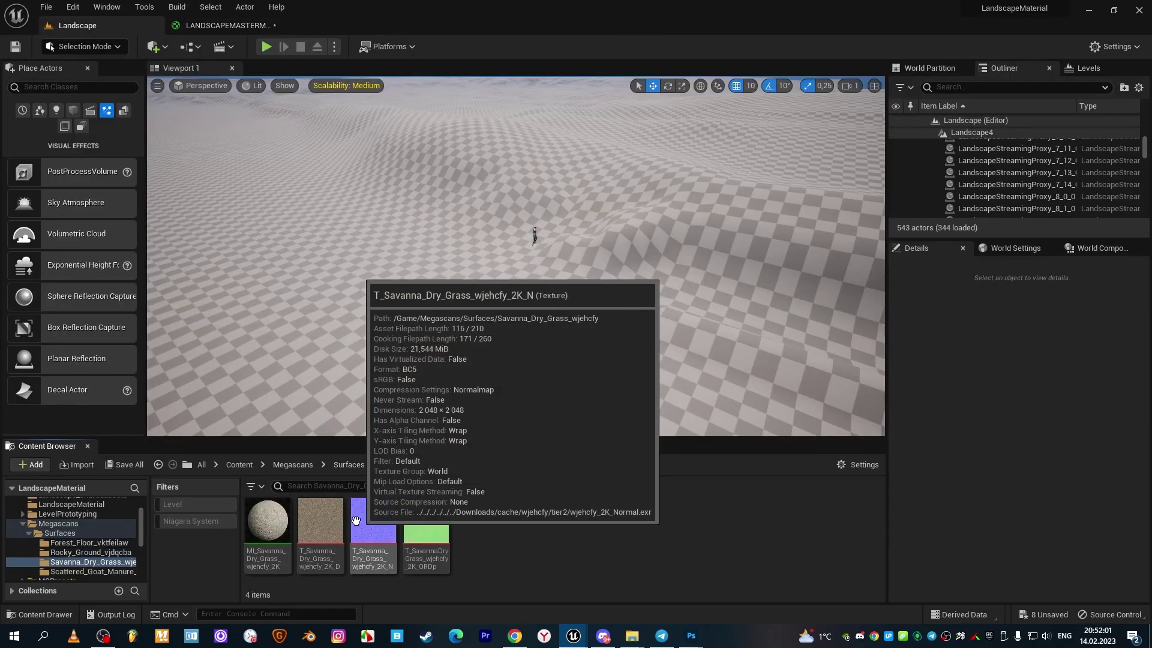
{"action": "left_click_drag", "start_coordinate": [348, 571], "coordinate": [470, 180]}
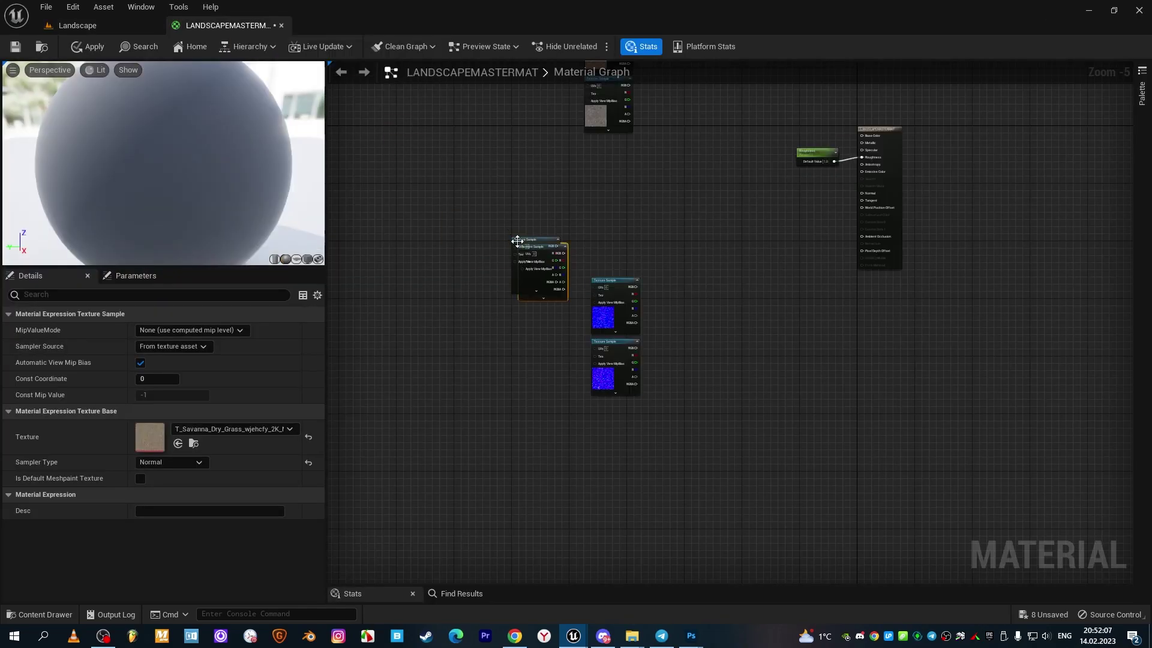
{"action": "left_click_drag", "start_coordinate": [547, 247], "coordinate": [615, 223]}
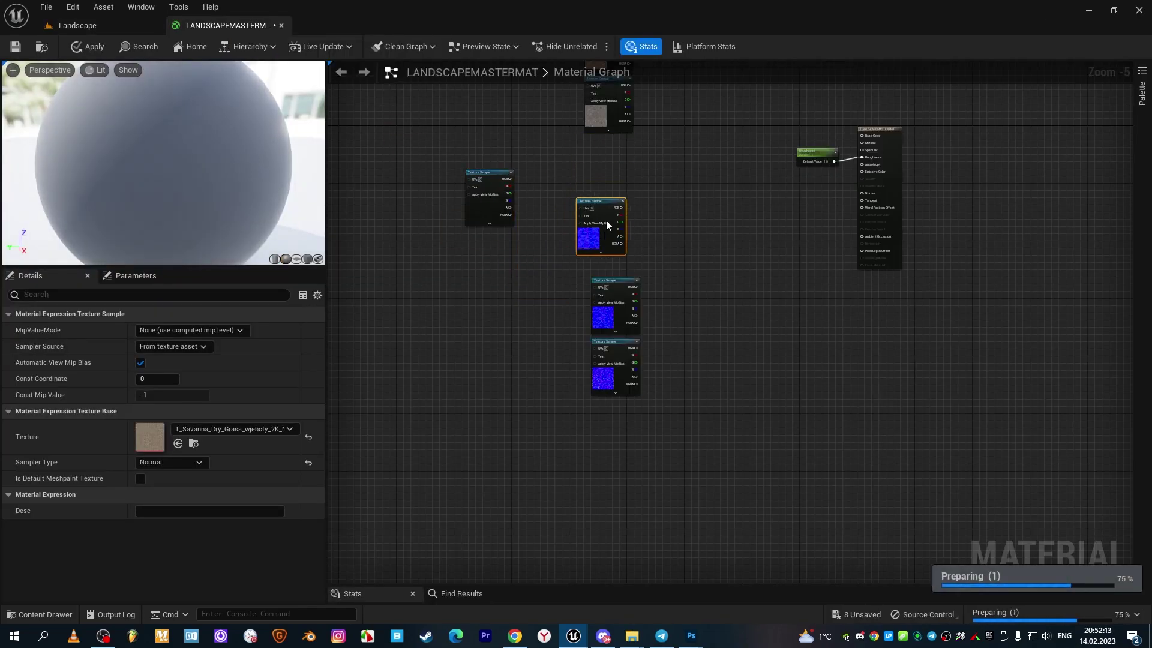
{"action": "left_click_drag", "start_coordinate": [490, 173], "coordinate": [609, 140]}
{"action": "left_click_drag", "start_coordinate": [616, 228], "coordinate": [617, 276]}
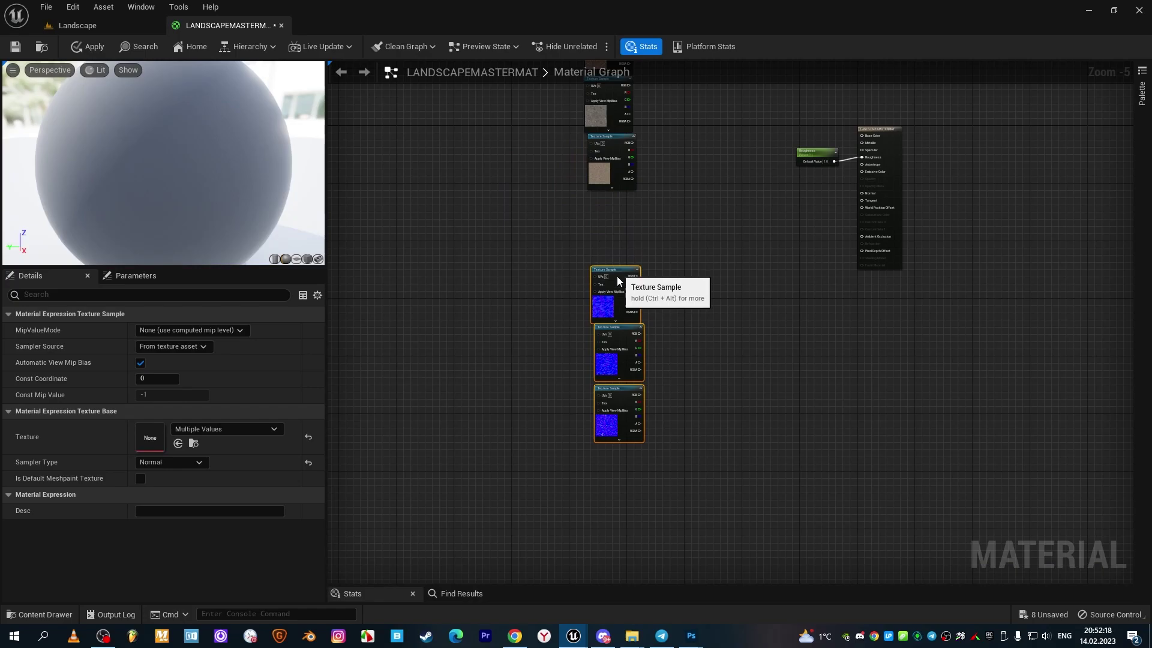
- Add the Scattered_Goat_Manure D and N Texture Samples into the colour and normal columns
{"action": "left_click", "coordinate": [78, 25]}
{"action": "left_click", "coordinate": [348, 464]}
{"action": "double_click", "coordinate": [426, 519]}
{"action": "left_click", "coordinate": [372, 519]}
{"action": "left_click", "coordinate": [320, 520], "text": "ctrl"}
{"action": "mouse_move", "coordinate": [320, 520]}
{"action": "left_mouse_down"}
{"action": "mouse_move", "coordinate": [479, 202]}
{"action": "mouse_move", "coordinate": [621, 471]}
{"action": "left_mouse_up"}
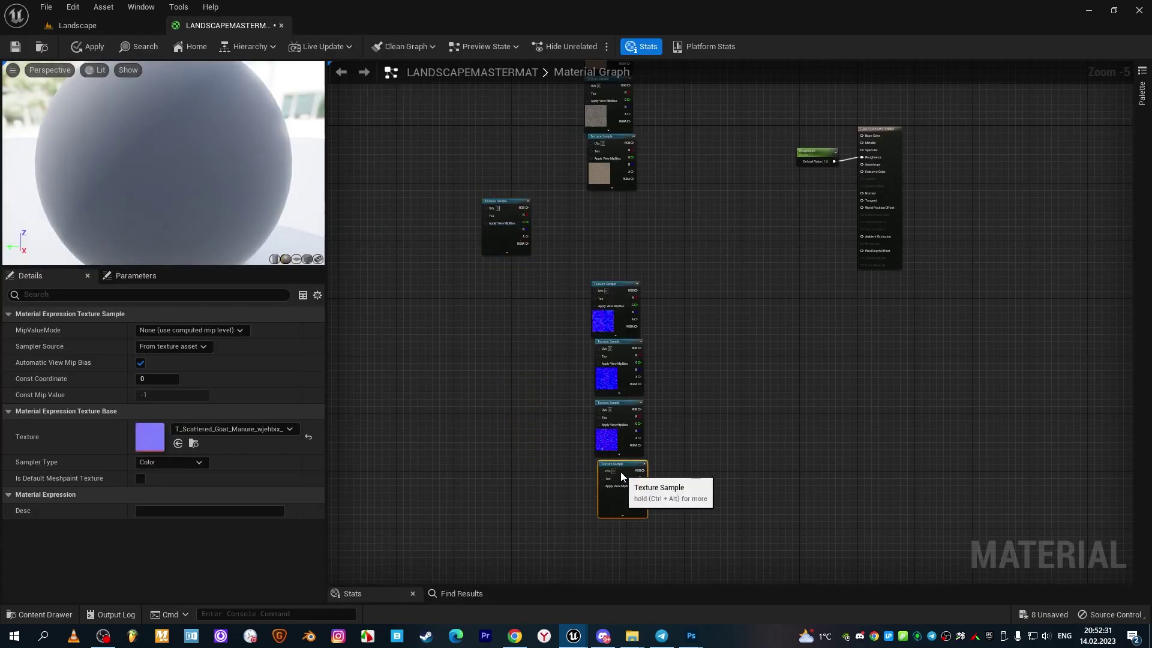
{"action": "mouse_move", "coordinate": [509, 207]}
{"action": "left_mouse_down"}
{"action": "mouse_move", "coordinate": [607, 196]}
{"action": "mouse_move", "coordinate": [471, 339]}
{"action": "left_mouse_up"}
{"action": "left_click_drag", "start_coordinate": [615, 471], "coordinate": [611, 193]}
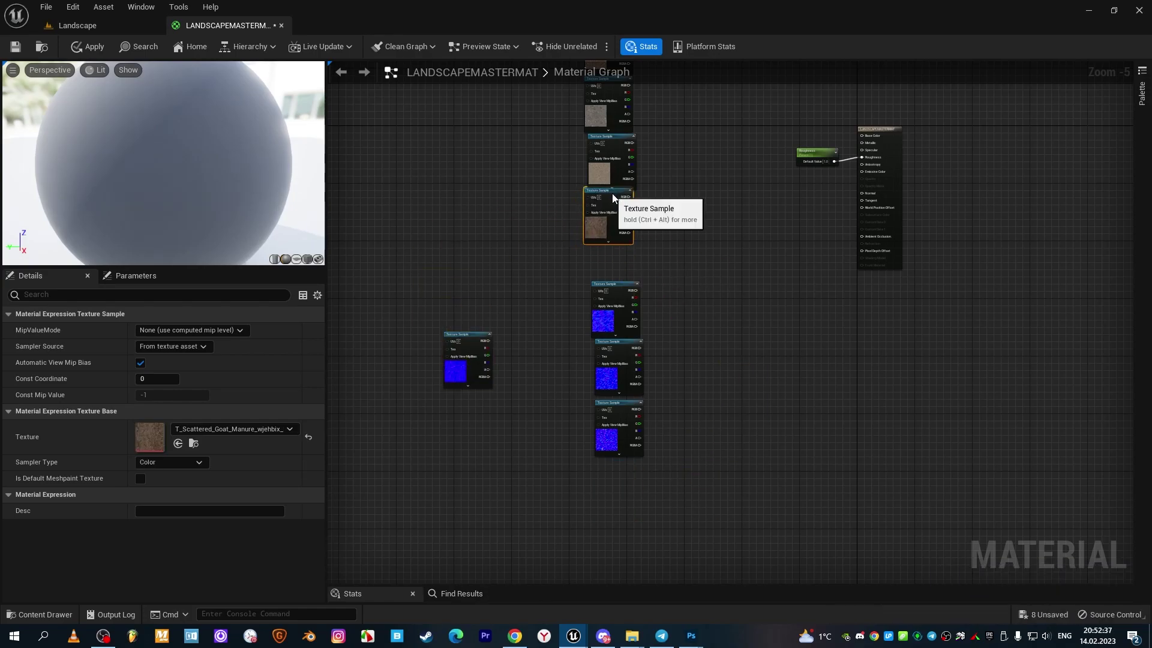
{"action": "left_click_drag", "start_coordinate": [471, 338], "coordinate": [620, 467]}
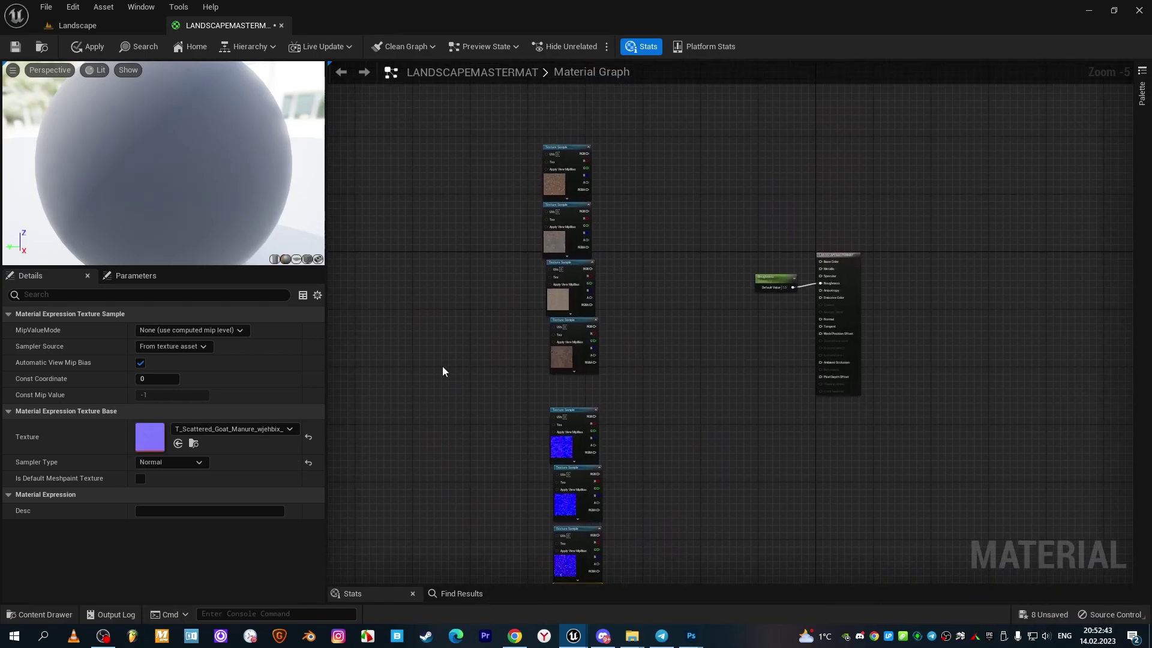
{"action": "right_click_drag", "start_coordinate": [442, 366], "coordinate": [473, 318]}
- Add a TexCoord node to the master material graph
{"action": "scroll", "coordinate": [492, 317], "scroll_direction": "up", "scroll_amount": 5}
{"action": "right_click", "coordinate": [585, 322]}
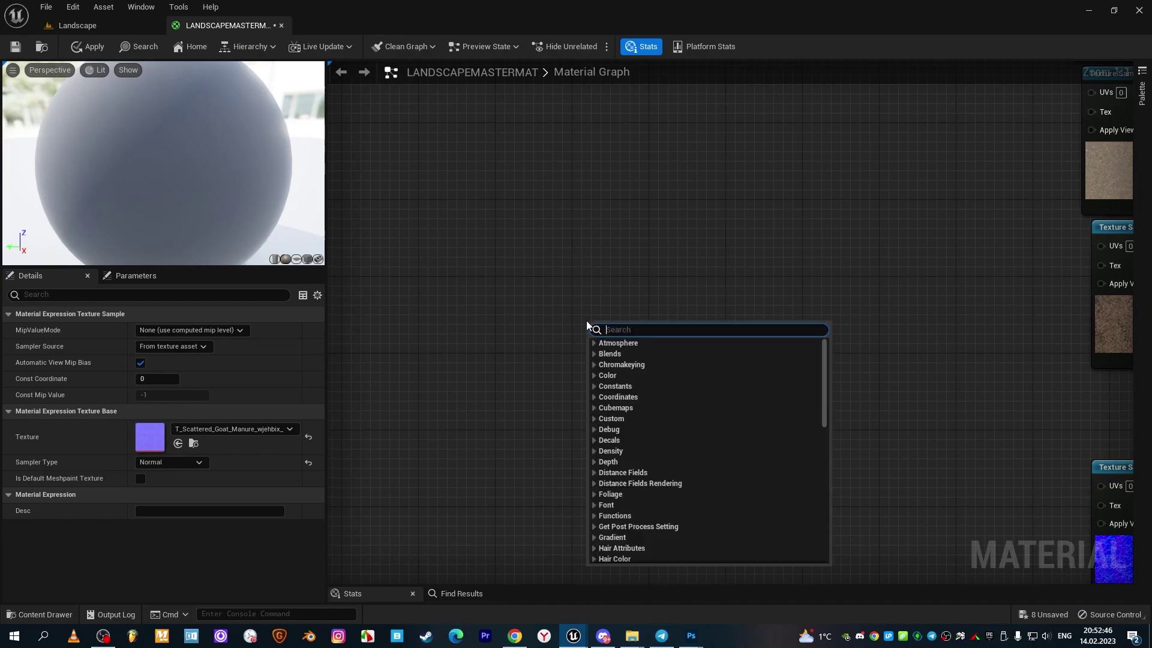
{"action": "type", "text": "Tex"}
{"action": "key", "text": "Return"}
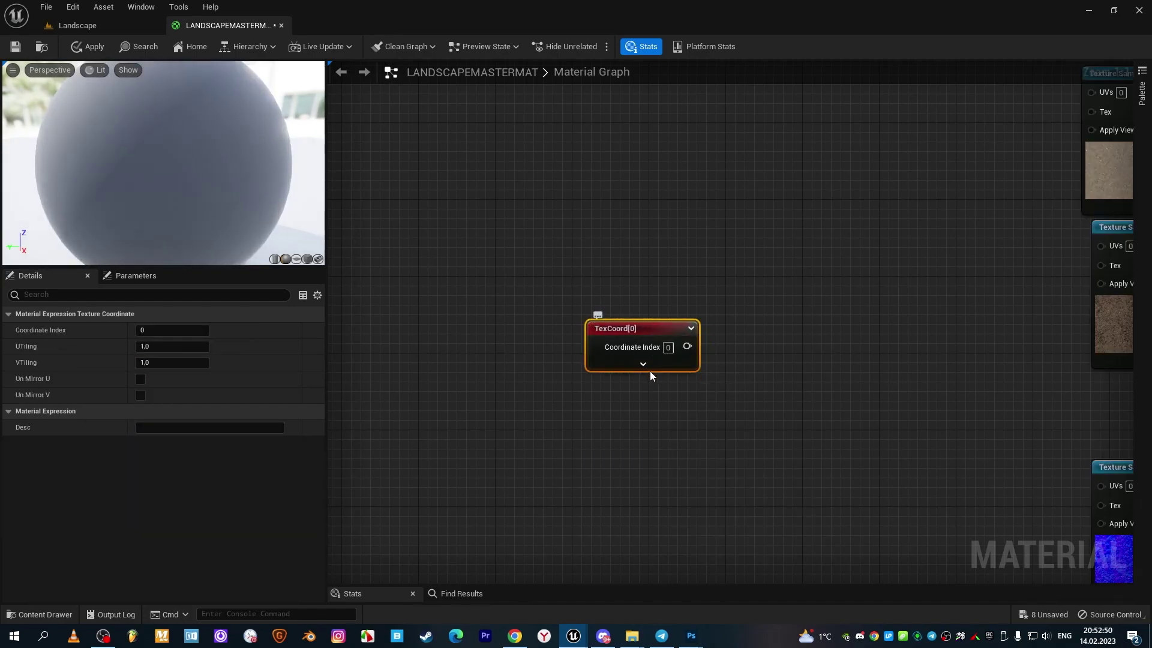
{"action": "left_click", "coordinate": [650, 369]}
- Wire the TexCoord output into the UVs of the colour Texture Samples
{"action": "right_click_drag", "start_coordinate": [734, 340], "coordinate": [530, 372]}
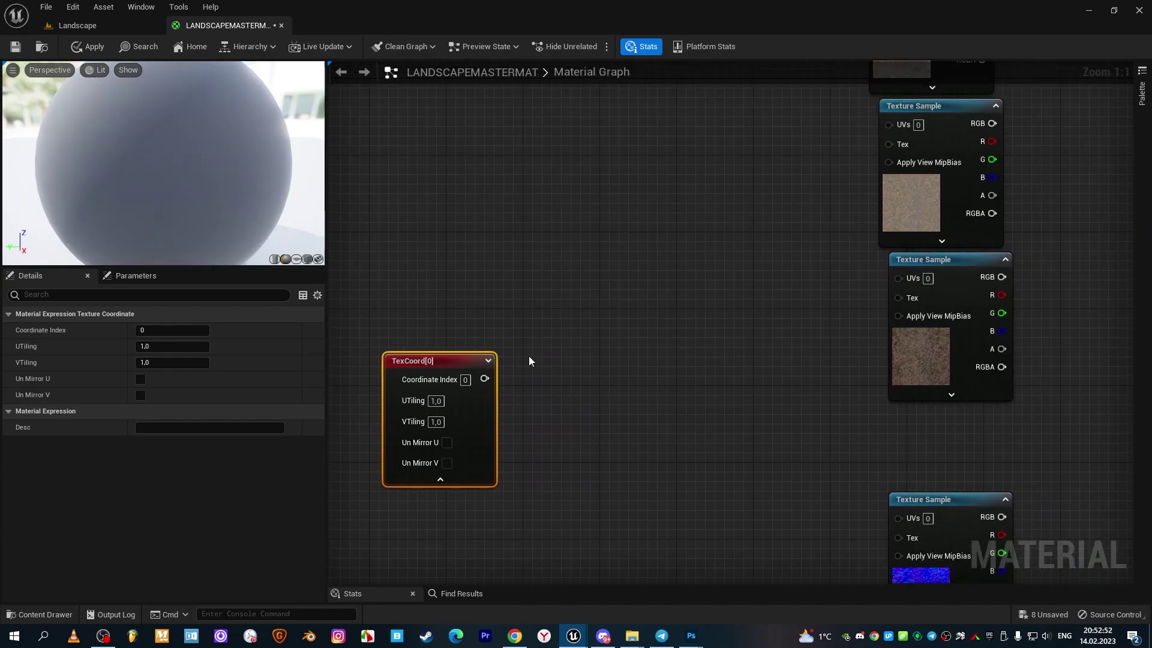
{"action": "scroll", "coordinate": [530, 358], "scroll_direction": "down", "scroll_amount": 1}
{"action": "scroll", "coordinate": [531, 356], "scroll_direction": "down", "scroll_amount": 1}
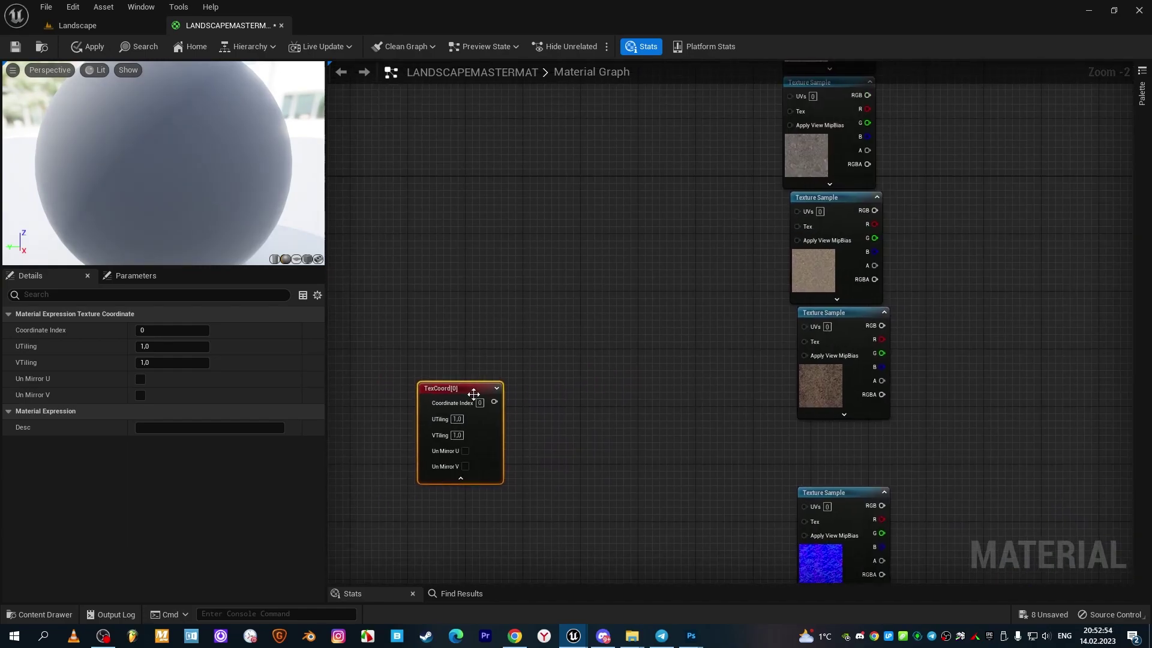
{"action": "right_click_drag", "start_coordinate": [582, 273], "coordinate": [579, 336]}
{"action": "scroll", "coordinate": [568, 310], "scroll_direction": "down", "scroll_amount": 2}
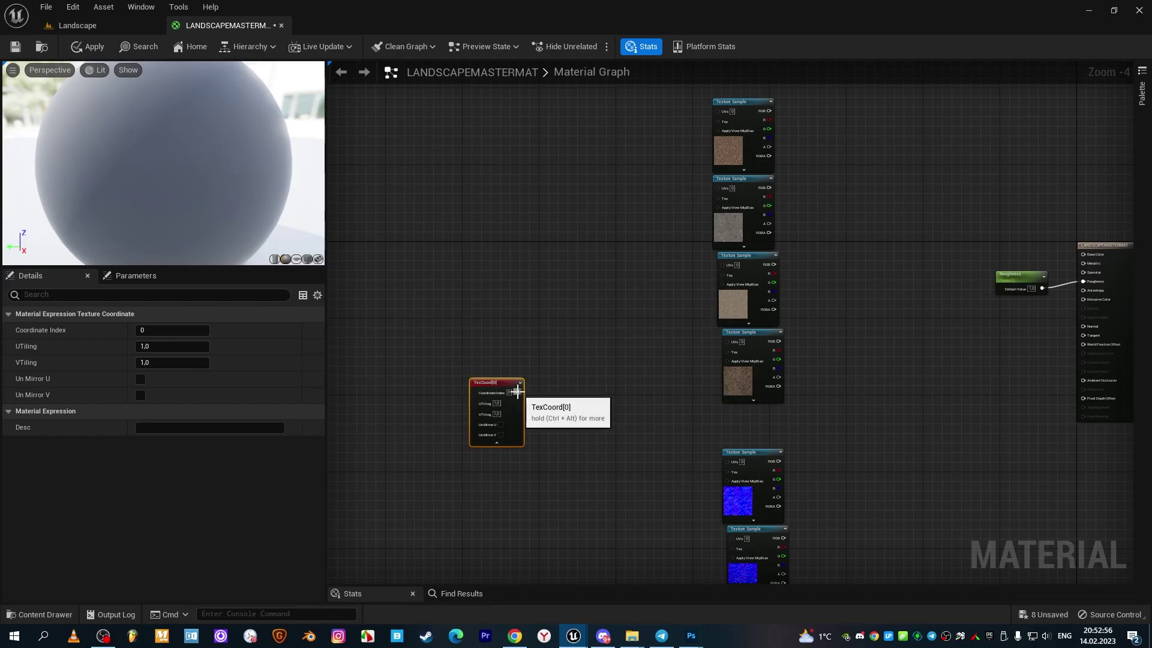
{"action": "left_click_drag", "start_coordinate": [519, 392], "coordinate": [719, 111]}
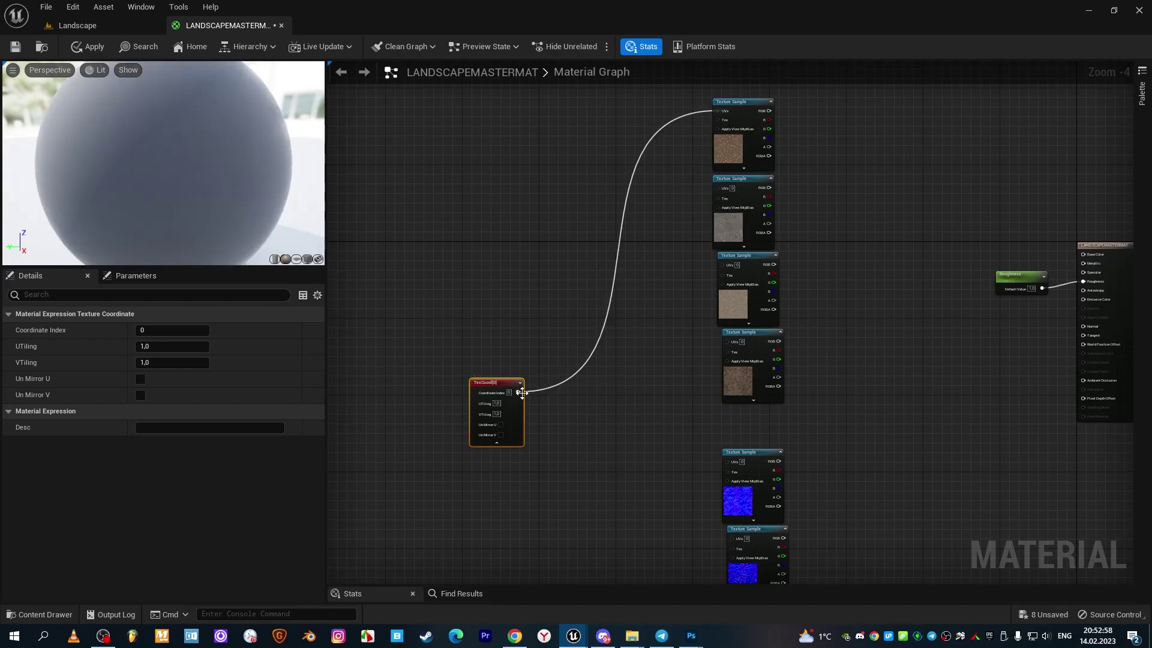
{"action": "left_click_drag", "start_coordinate": [522, 393], "coordinate": [717, 188]}
{"action": "left_click_drag", "start_coordinate": [522, 392], "coordinate": [722, 265]}
{"action": "right_click_drag", "start_coordinate": [519, 394], "coordinate": [509, 307]}
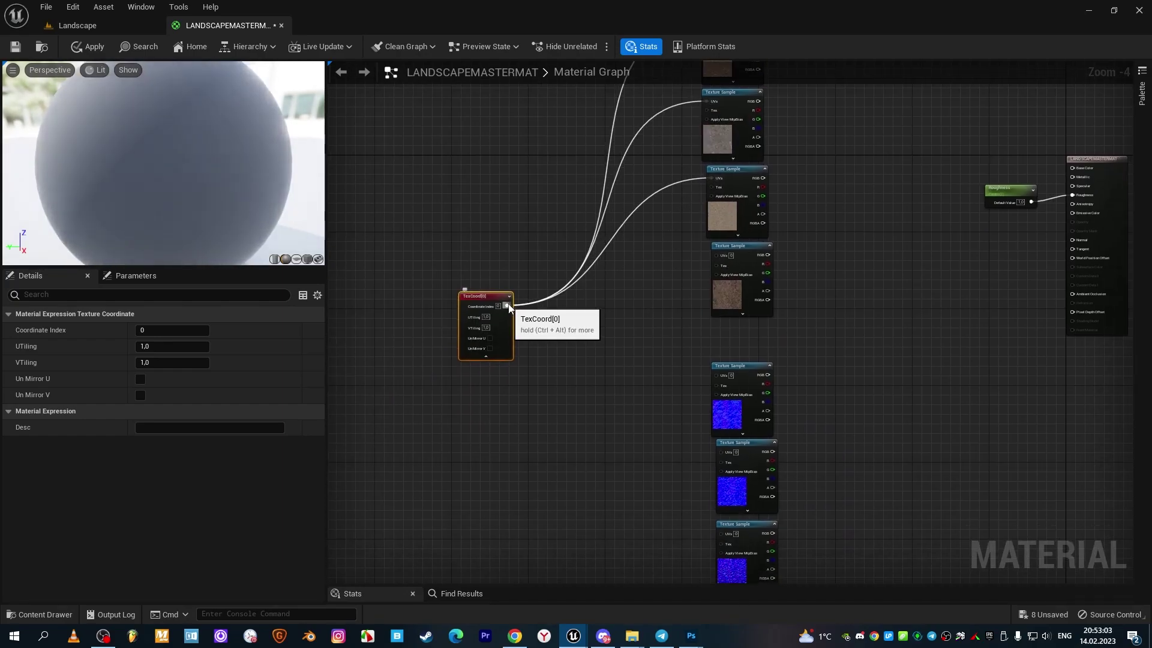
- Wire the TexCoord output into the UVs of the normal-map Texture Samples
{"action": "right_click_drag", "start_coordinate": [596, 378], "coordinate": [596, 250]}
{"action": "mouse_move", "coordinate": [501, 178]}
{"action": "left_mouse_down"}
{"action": "mouse_move", "coordinate": [709, 246]}
{"action": "mouse_move", "coordinate": [519, 200]}
{"action": "mouse_move", "coordinate": [713, 324]}
{"action": "left_mouse_up"}
{"action": "mouse_move", "coordinate": [502, 178]}
{"action": "left_mouse_down"}
{"action": "mouse_move", "coordinate": [712, 405]}
{"action": "mouse_move", "coordinate": [653, 436]}
{"action": "mouse_move", "coordinate": [713, 482]}
{"action": "left_mouse_up"}
{"action": "left_click", "coordinate": [852, 268]}
{"action": "right_click_drag", "start_coordinate": [852, 267], "coordinate": [715, 339]}
{"action": "scroll", "coordinate": [715, 340], "scroll_direction": "up", "scroll_amount": 2}
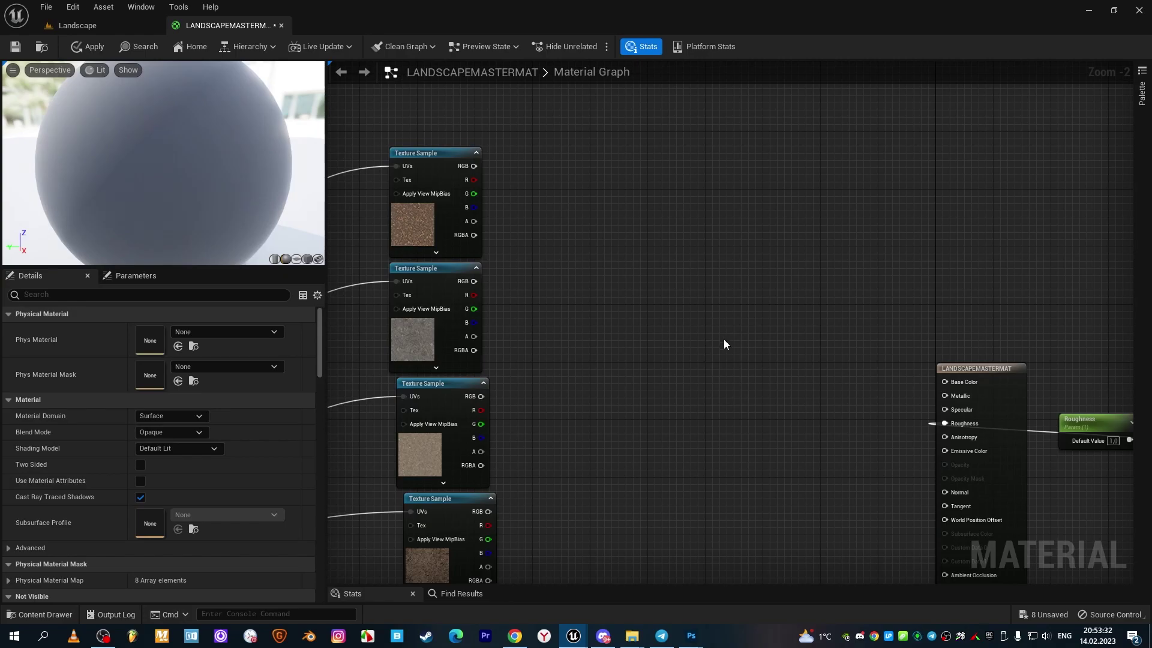
- Add a Landscape Layer Blend node with four layer entries
{"action": "right_click", "coordinate": [726, 359]}
{"action": "type", "text": "L"}
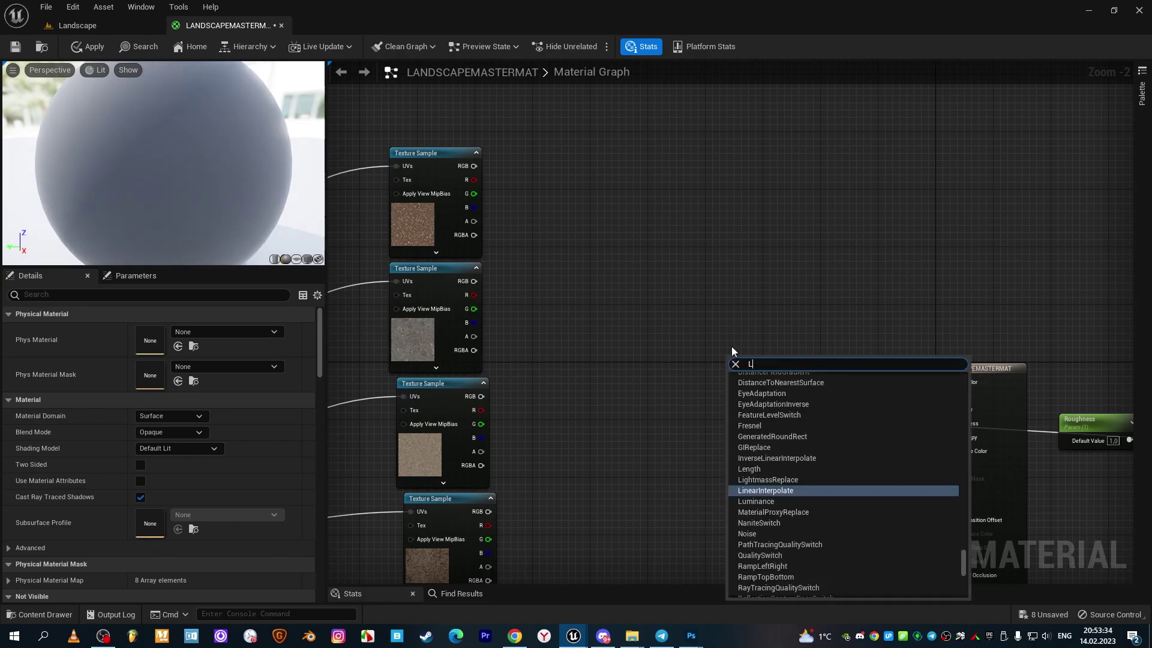
{"action": "type", "text": "ANDSCAPE"}
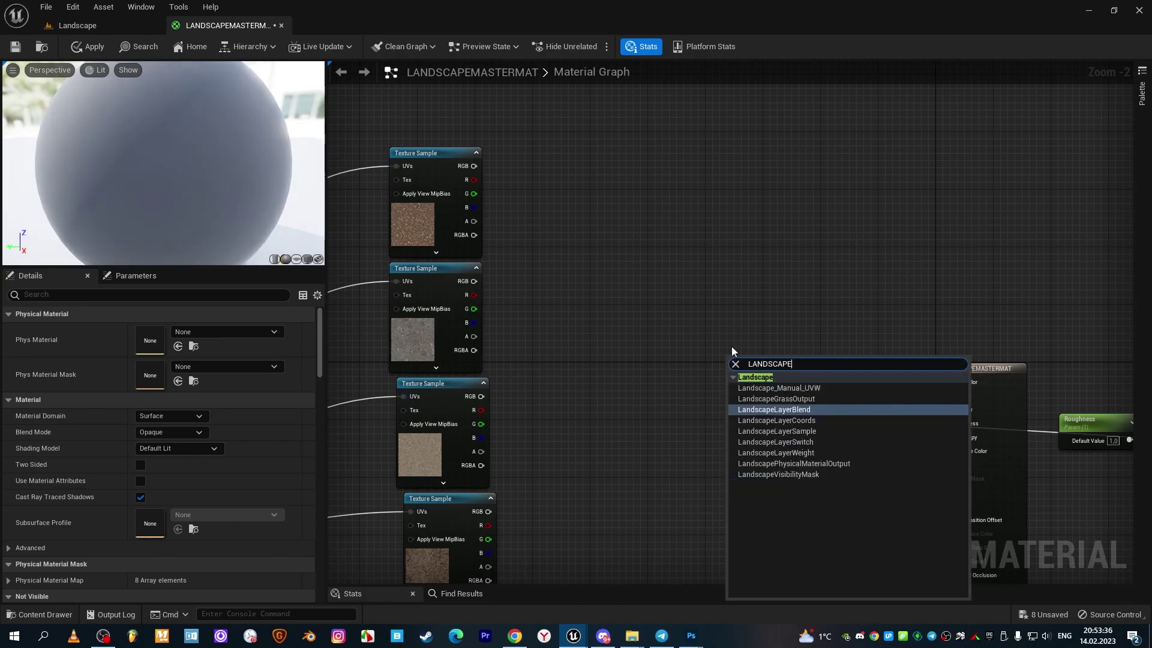
{"action": "type", "text": " LAYER"}
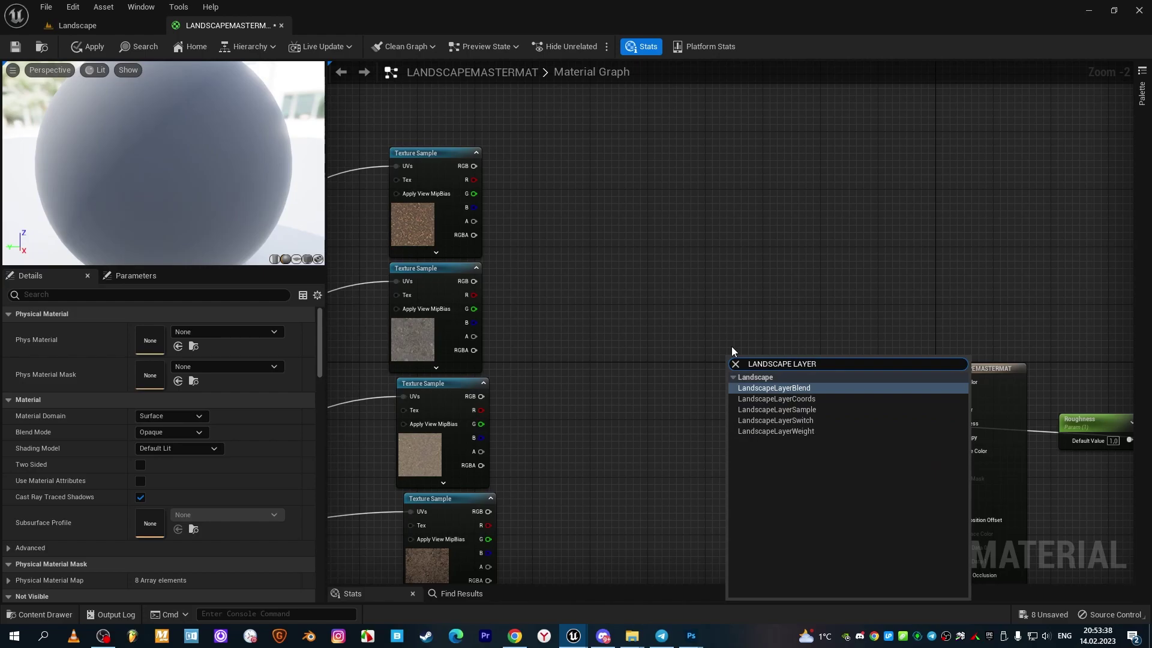
{"action": "type", "text": " BLEND"}
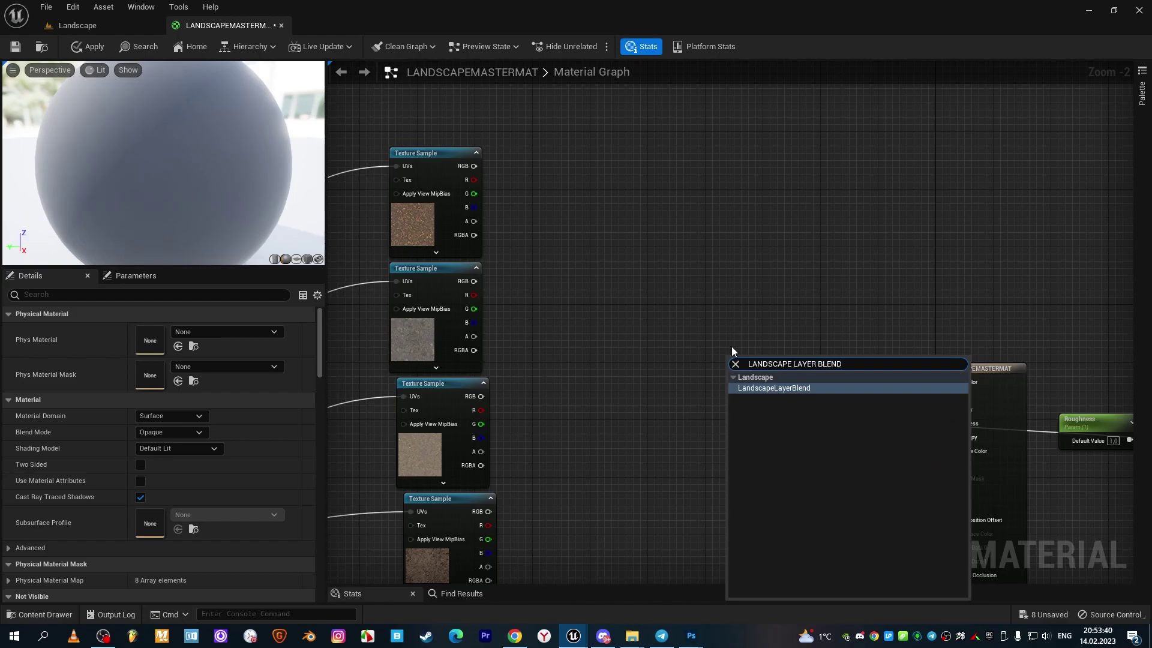
{"action": "key", "text": "Return"}
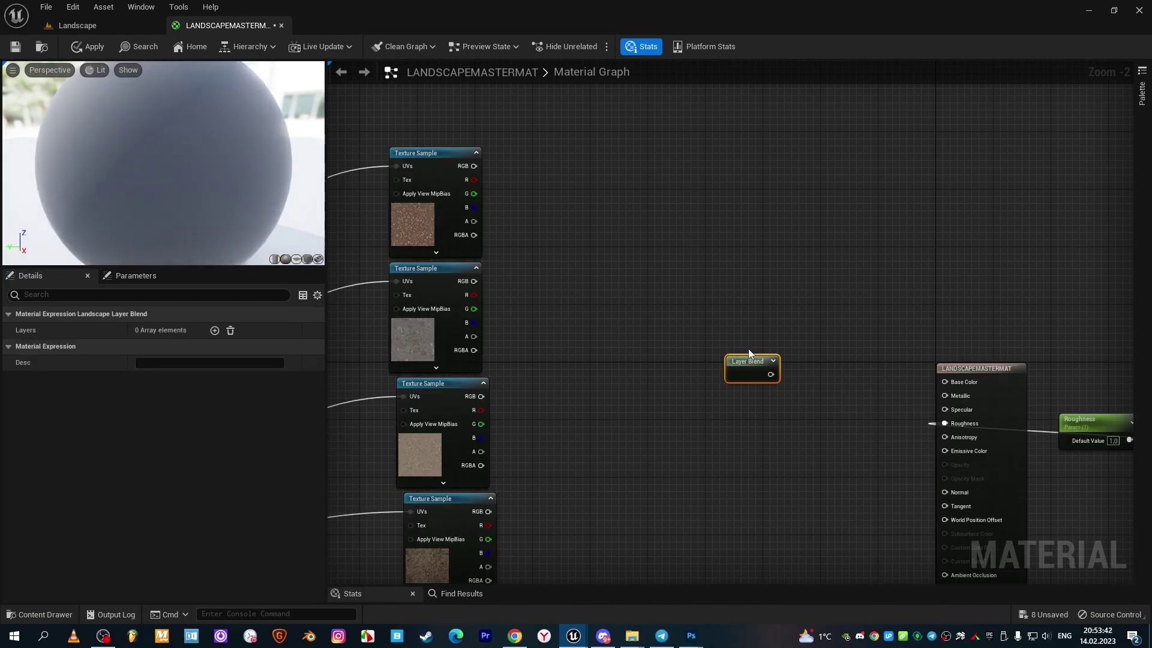
{"action": "left_click", "coordinate": [214, 330]}
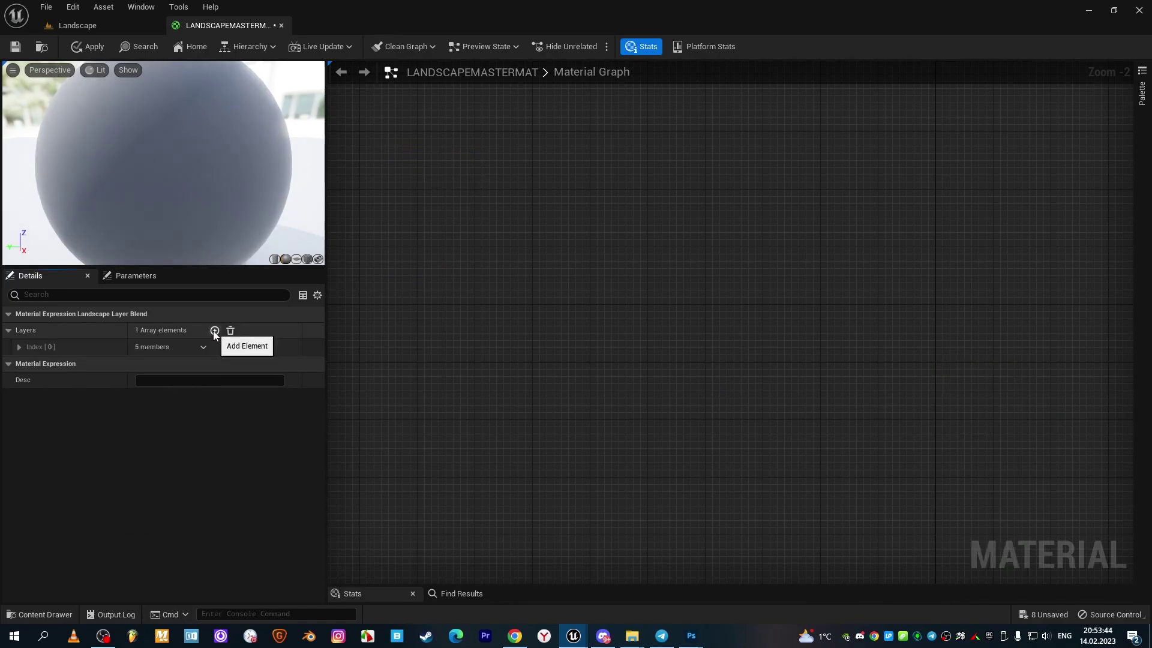
{"action": "left_click", "coordinate": [214, 331]}
{"action": "left_click", "coordinate": [214, 330]}
{"action": "left_click", "coordinate": [215, 331]}
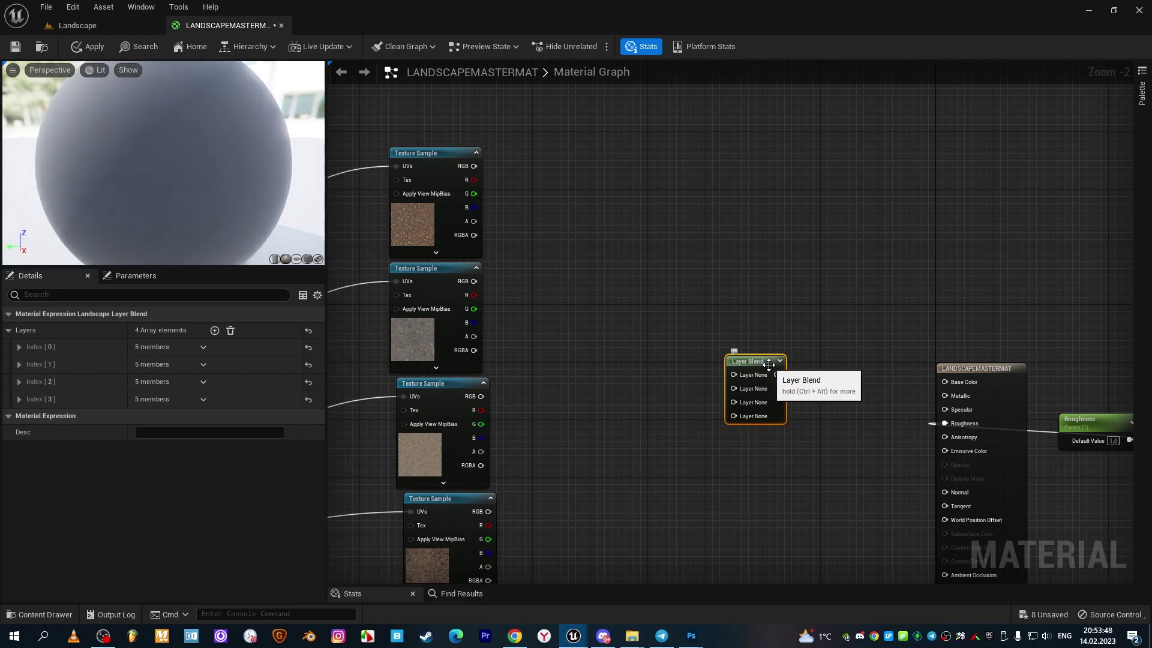
- Paste a second Layer Blend beside the normal maps and wire the top colour texture into layer one
{"action": "right_click_drag", "start_coordinate": [759, 407], "coordinate": [754, 327]}
{"action": "scroll", "coordinate": [714, 312], "scroll_direction": "down", "scroll_amount": 3}
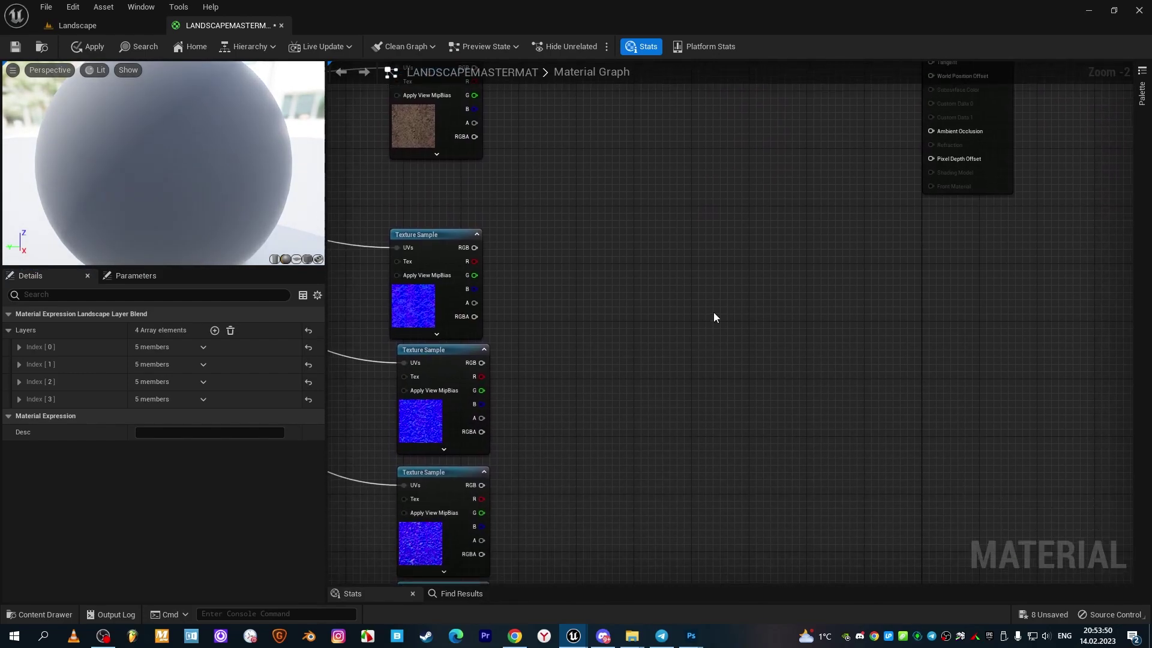
{"action": "left_click", "coordinate": [711, 307]}
{"action": "key", "text": "ctrl+v"}
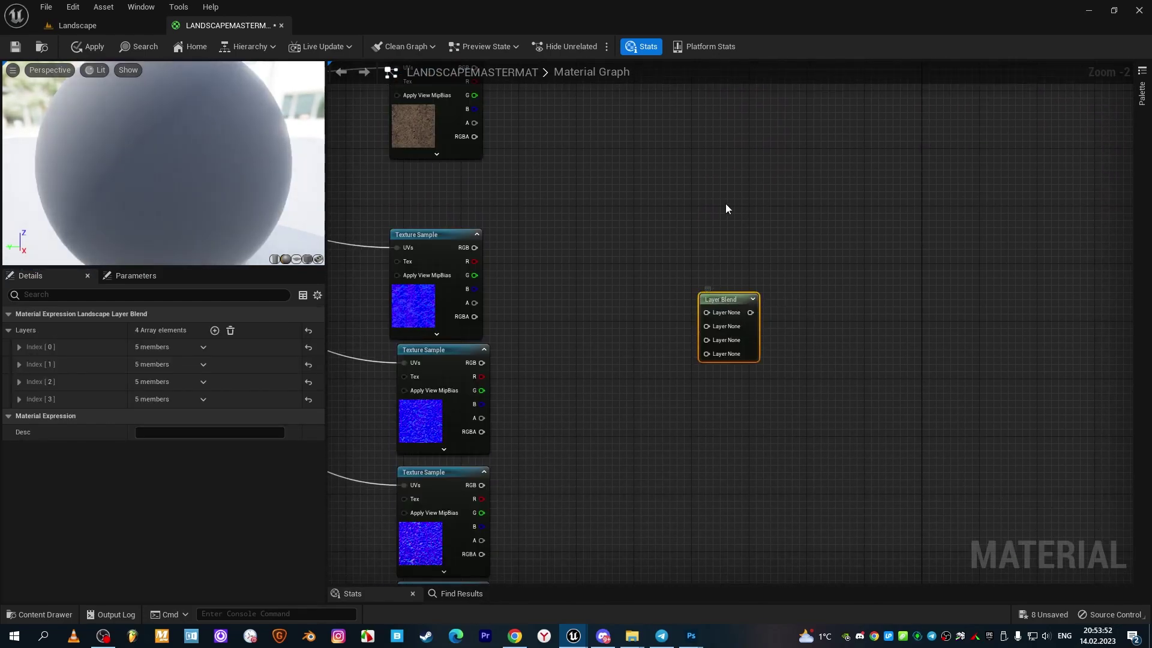
{"action": "right_click_drag", "start_coordinate": [726, 208], "coordinate": [736, 441]}
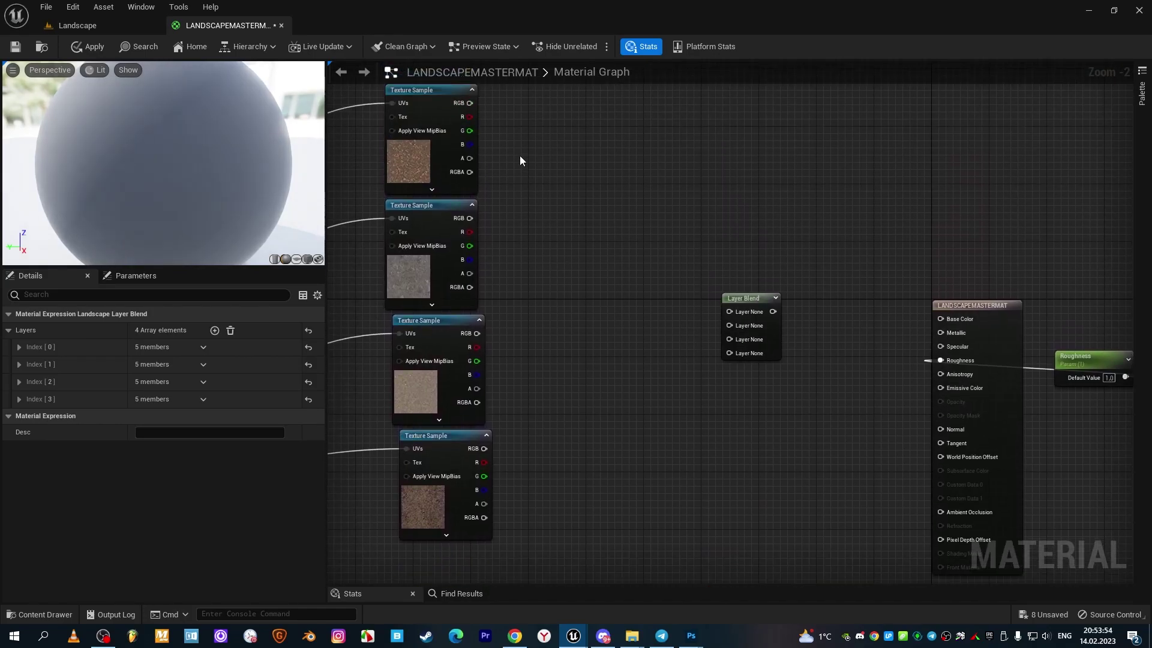
{"action": "right_click_drag", "start_coordinate": [519, 114], "coordinate": [519, 180]}
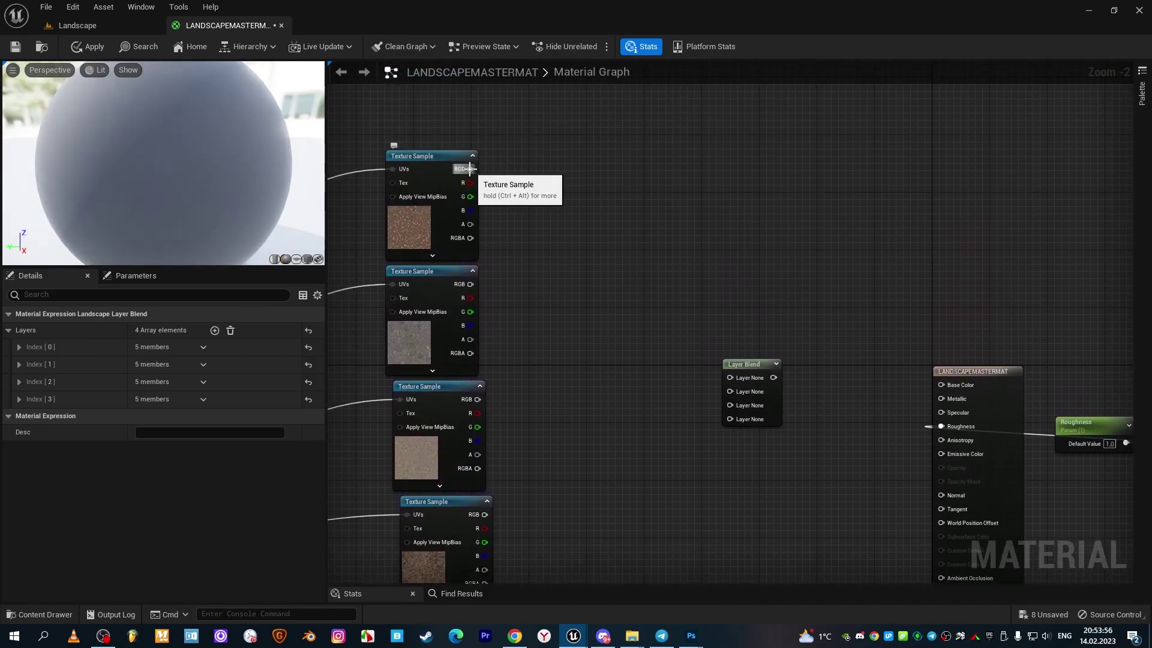
- Wire the top texture's colour and the four normal-map samples into the Layer Blend inputs
{"action": "mouse_move", "coordinate": [470, 169]}
{"action": "left_mouse_down"}
{"action": "mouse_move", "coordinate": [732, 379]}
{"action": "mouse_move", "coordinate": [483, 516]}
{"action": "left_mouse_up"}
{"action": "right_click_drag", "start_coordinate": [483, 516], "coordinate": [475, 312]}
{"action": "left_click_drag", "start_coordinate": [475, 311], "coordinate": [708, 376]}
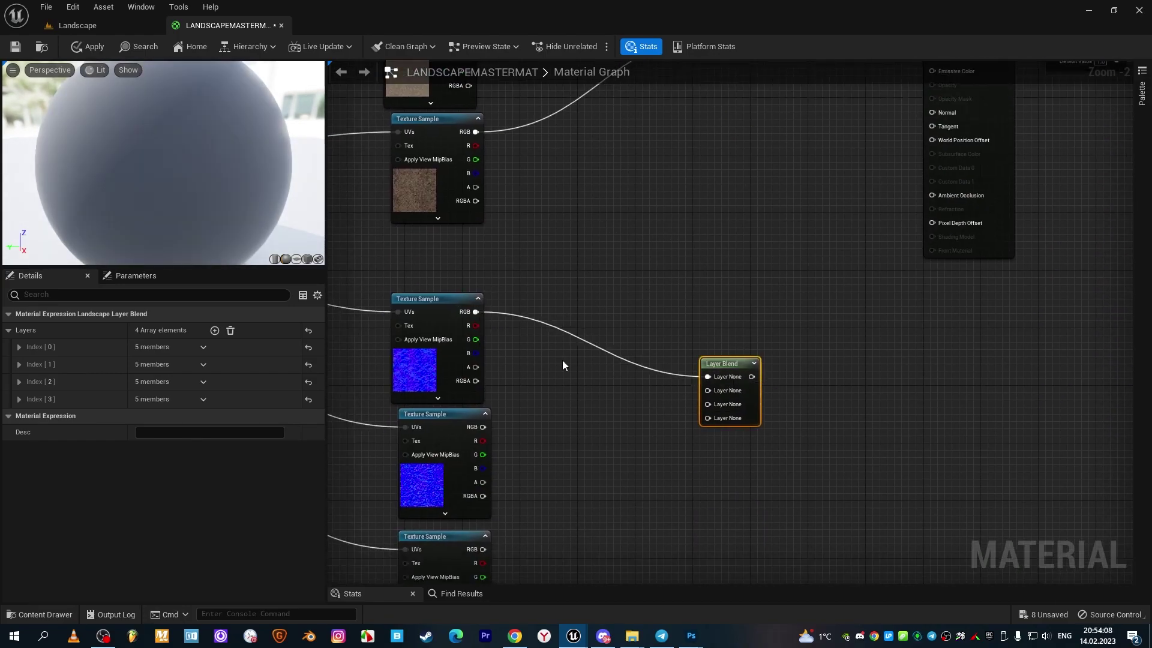
{"action": "left_click_drag", "start_coordinate": [483, 427], "coordinate": [708, 391]}
{"action": "right_click_drag", "start_coordinate": [494, 545], "coordinate": [493, 471]}
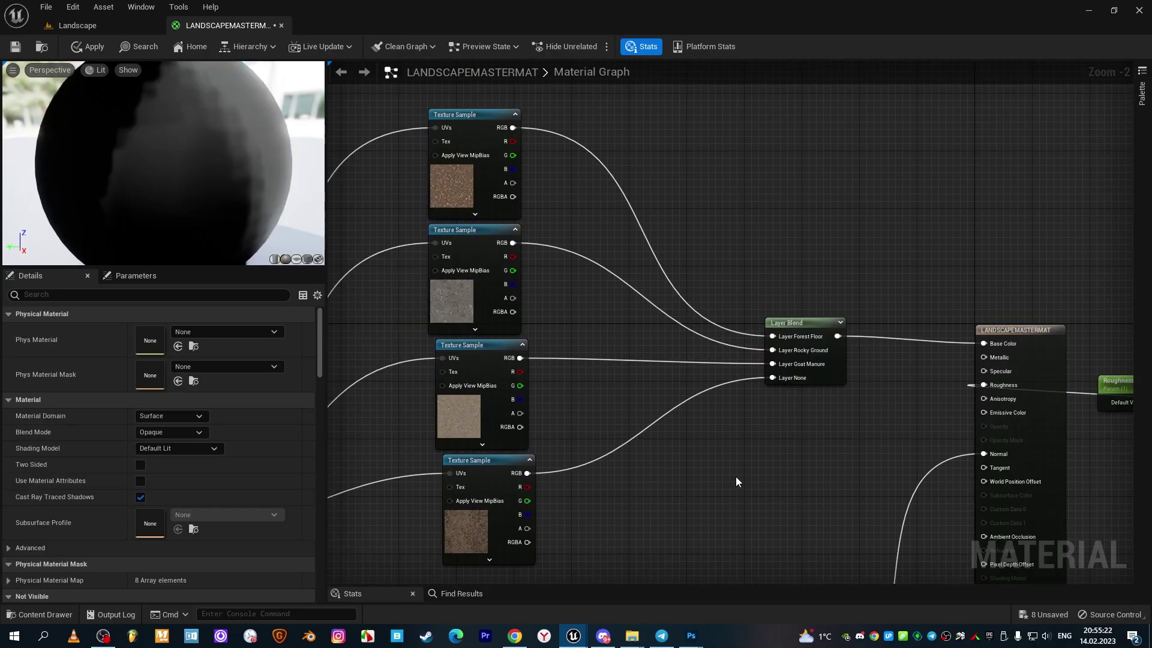
{"action": "right_click_drag", "start_coordinate": [736, 478], "coordinate": [641, 312]}
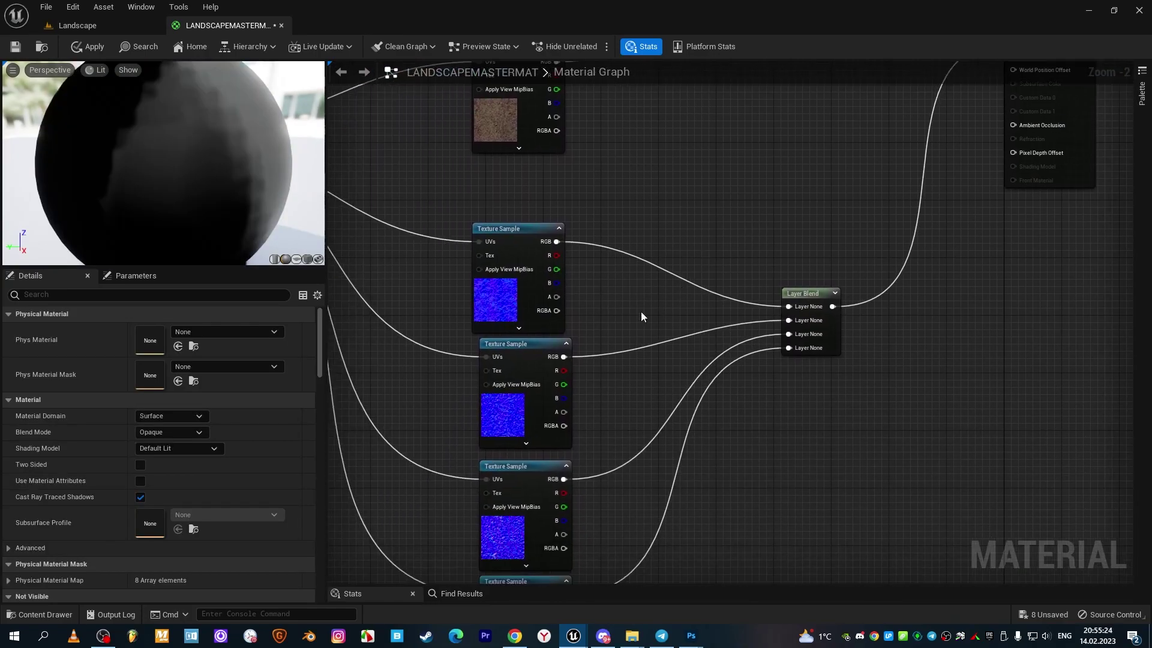
- Name the normal Layer Blend's third layer (Layers Index [2]) 'Dry Grass'
{"action": "left_click", "coordinate": [519, 231]}
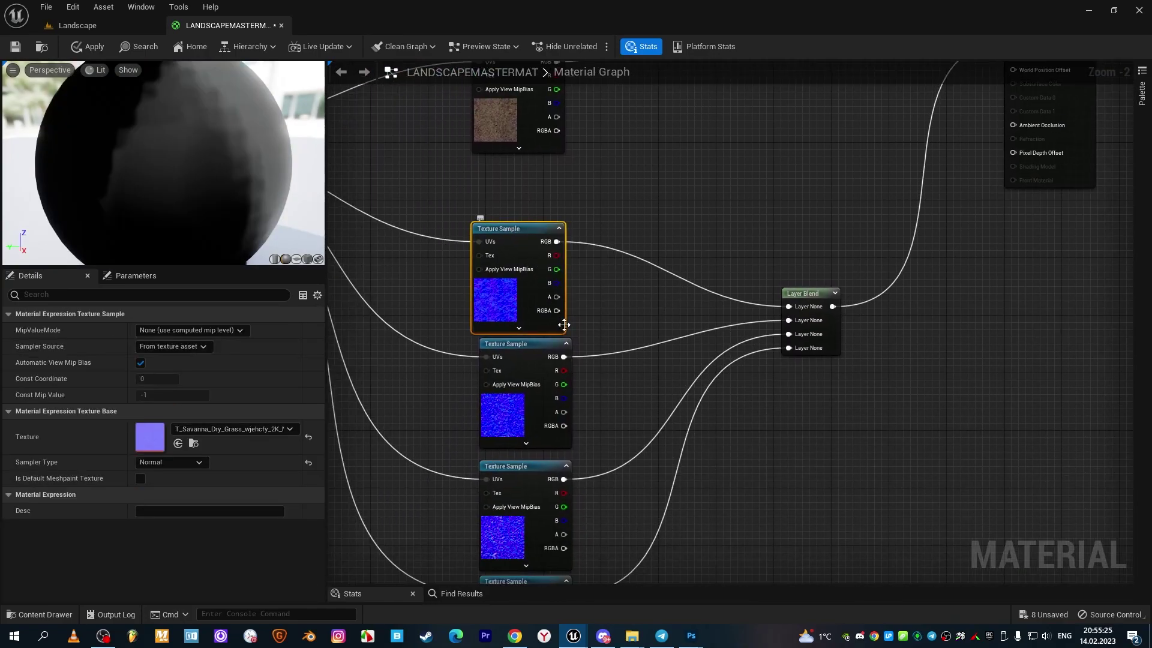
{"action": "left_click", "coordinate": [809, 296]}
{"action": "left_click", "coordinate": [140, 398]}
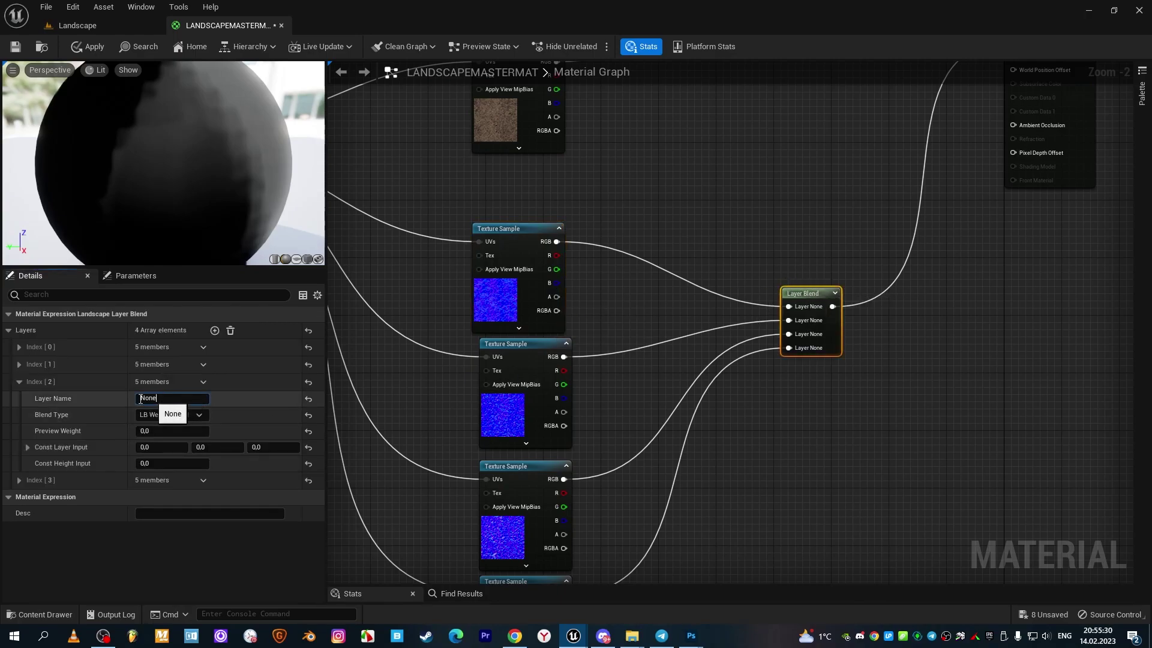
{"action": "type", "text": "D"}
{"action": "type", "text": "ry Grass"}
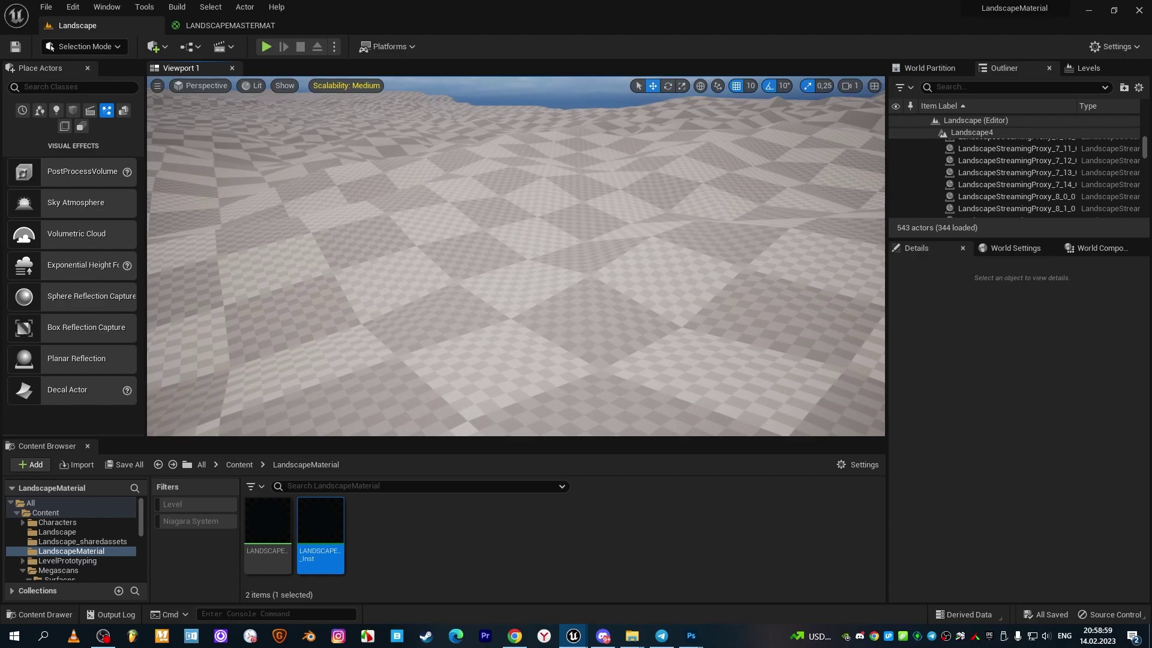
- Assign LANDSCAPEMASTERMAT_Inst as the selected landscape's Landscape Material
{"action": "left_click", "coordinate": [584, 334]}
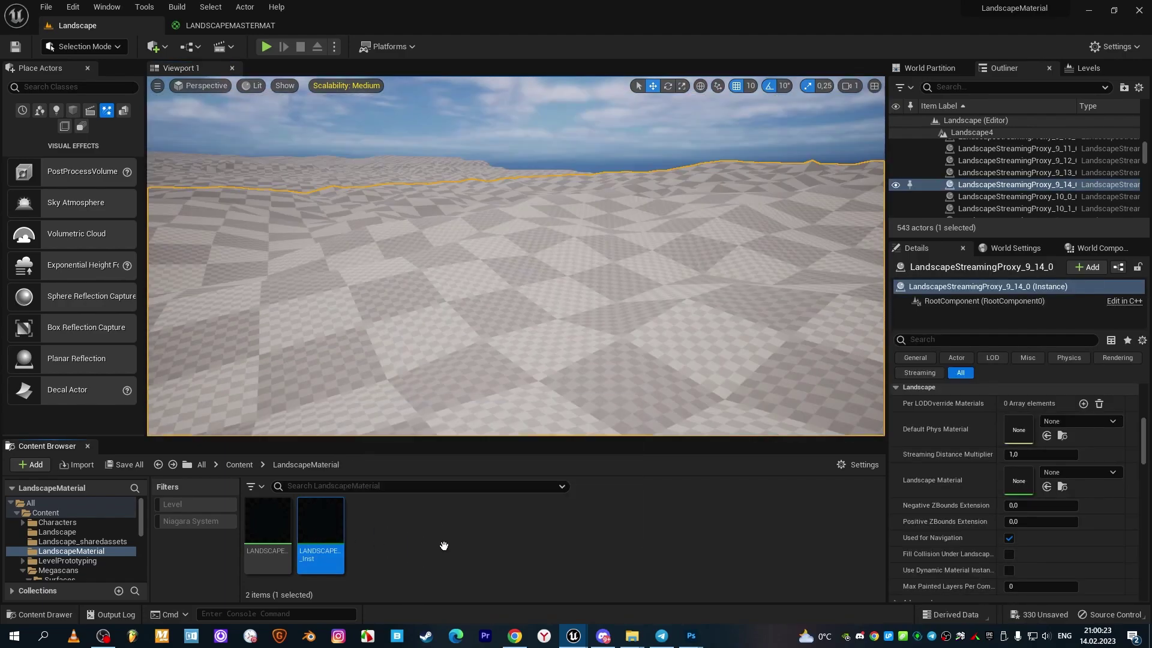
{"action": "left_click_drag", "start_coordinate": [320, 528], "coordinate": [1013, 487]}
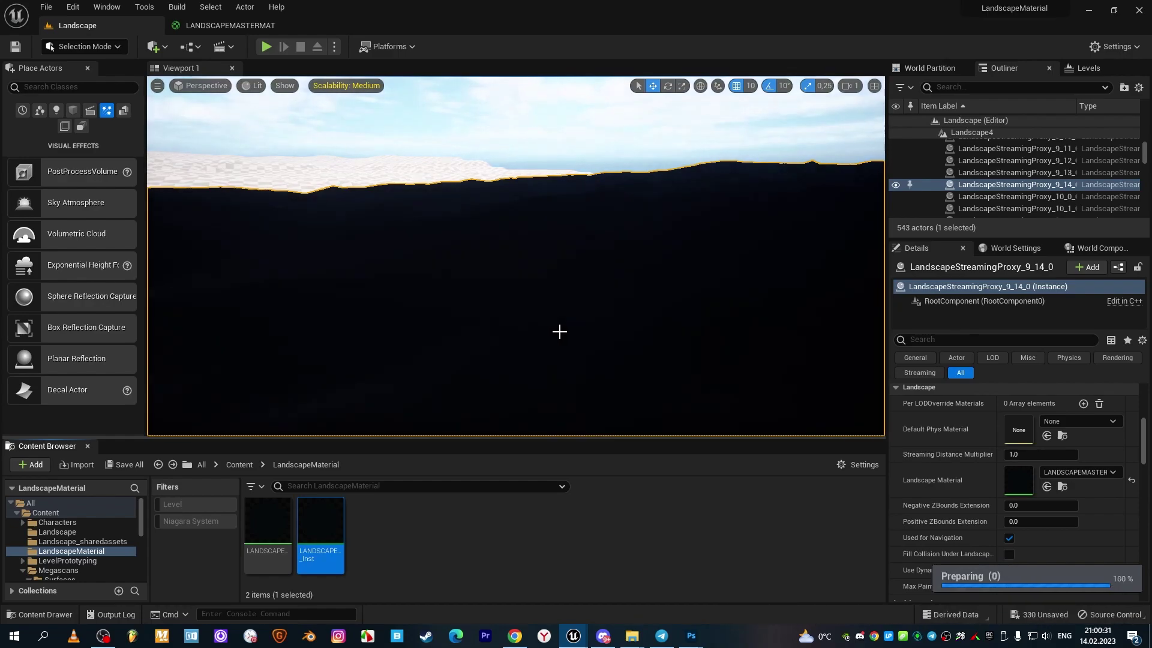
- Switch the editor to Landscape mode and widen the landscape tools panel
{"action": "left_click", "coordinate": [96, 48]}
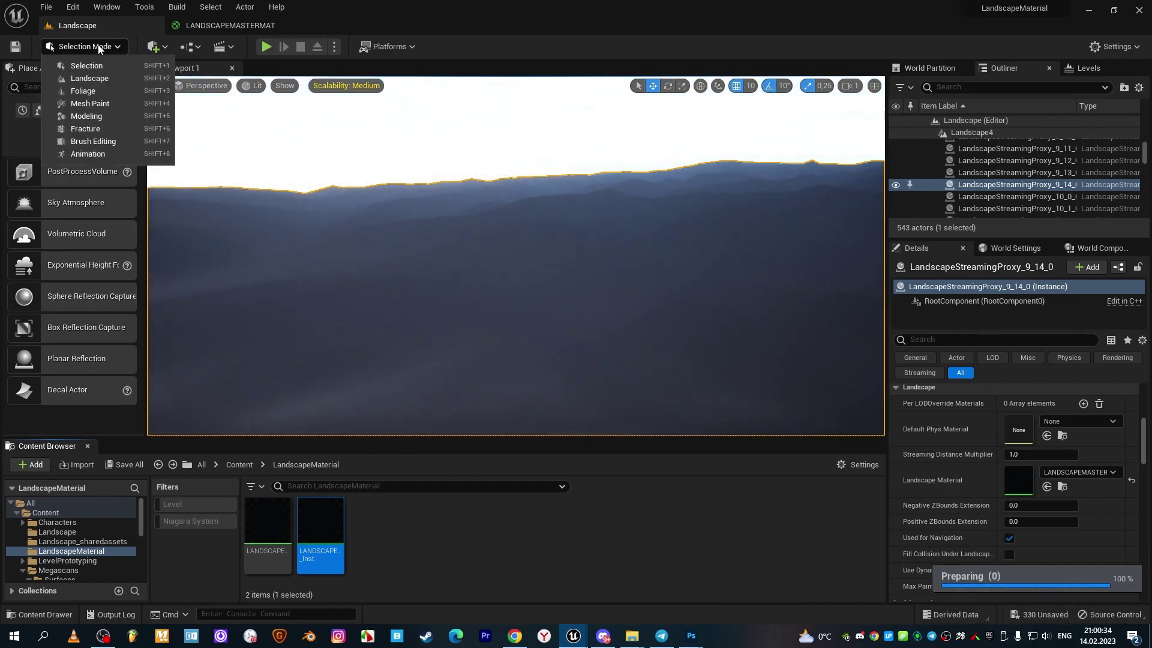
{"action": "left_click", "coordinate": [89, 79]}
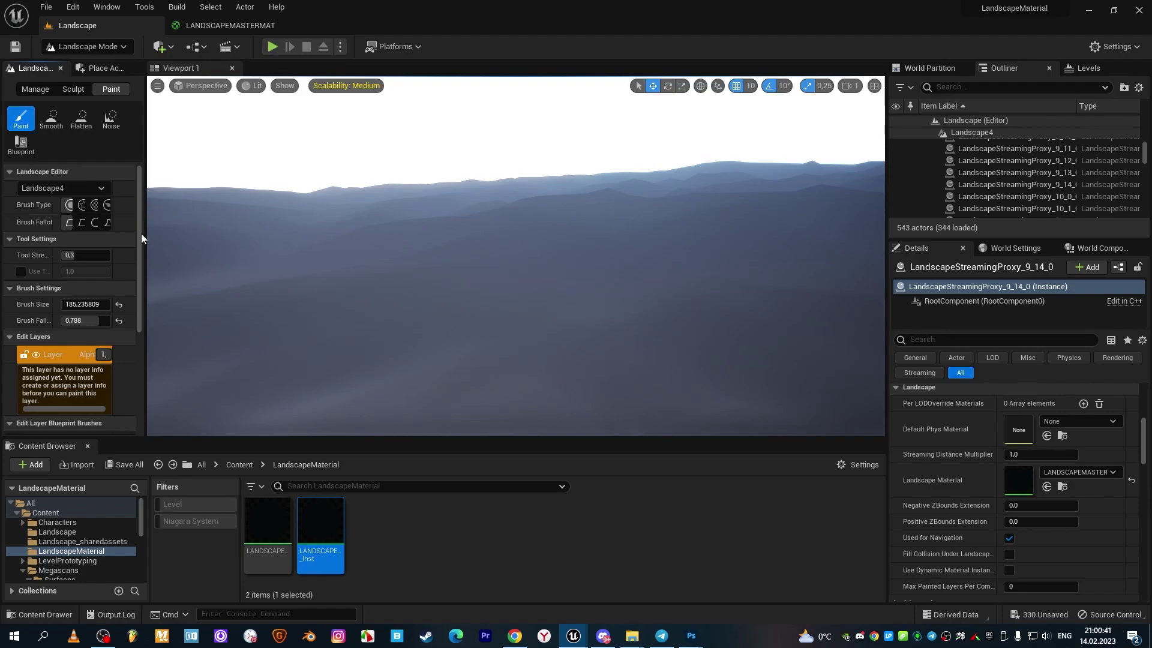
{"action": "left_click_drag", "start_coordinate": [259, 276], "coordinate": [294, 280]}
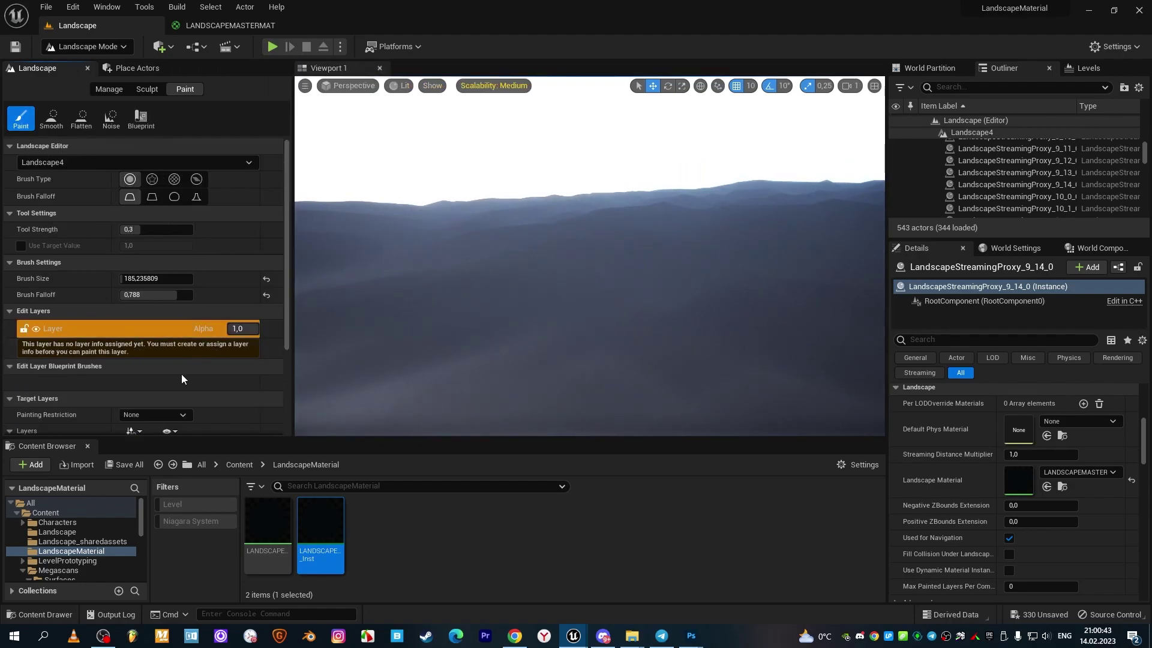
{"action": "scroll", "coordinate": [181, 373], "scroll_direction": "down", "scroll_amount": 5}
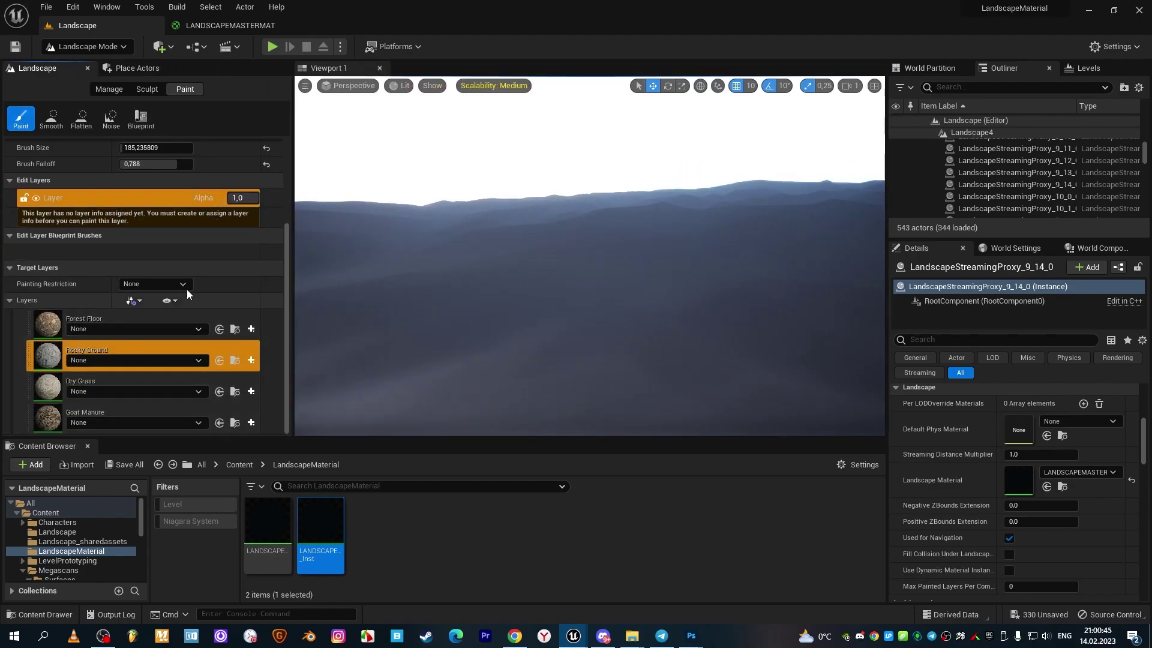
- Create and save weight-blended layer infos for Forest Floor and Rocky Ground in Landscape_sharedassets
{"action": "left_click", "coordinate": [251, 330]}
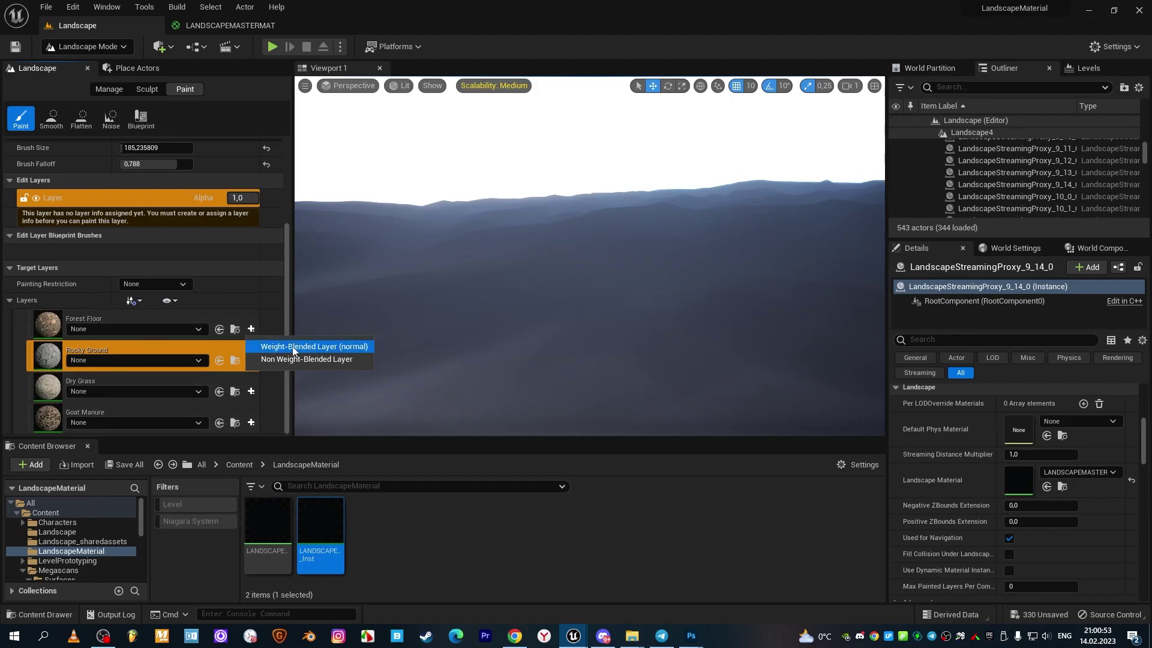
{"action": "left_click", "coordinate": [301, 348]}
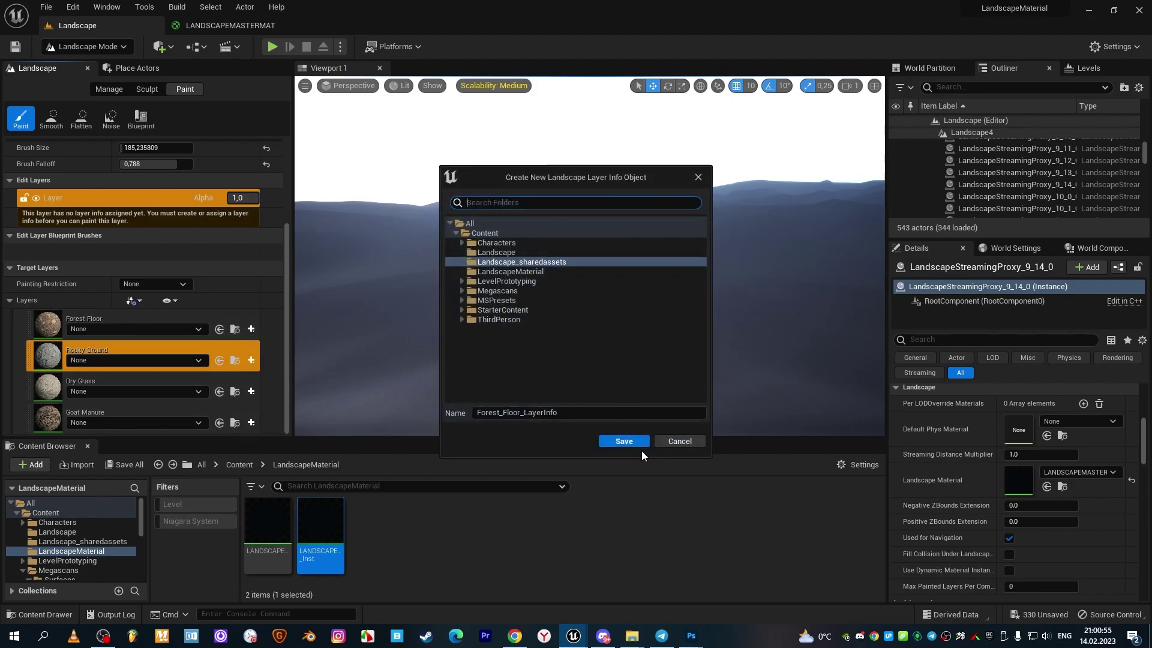
{"action": "left_click", "coordinate": [610, 442]}
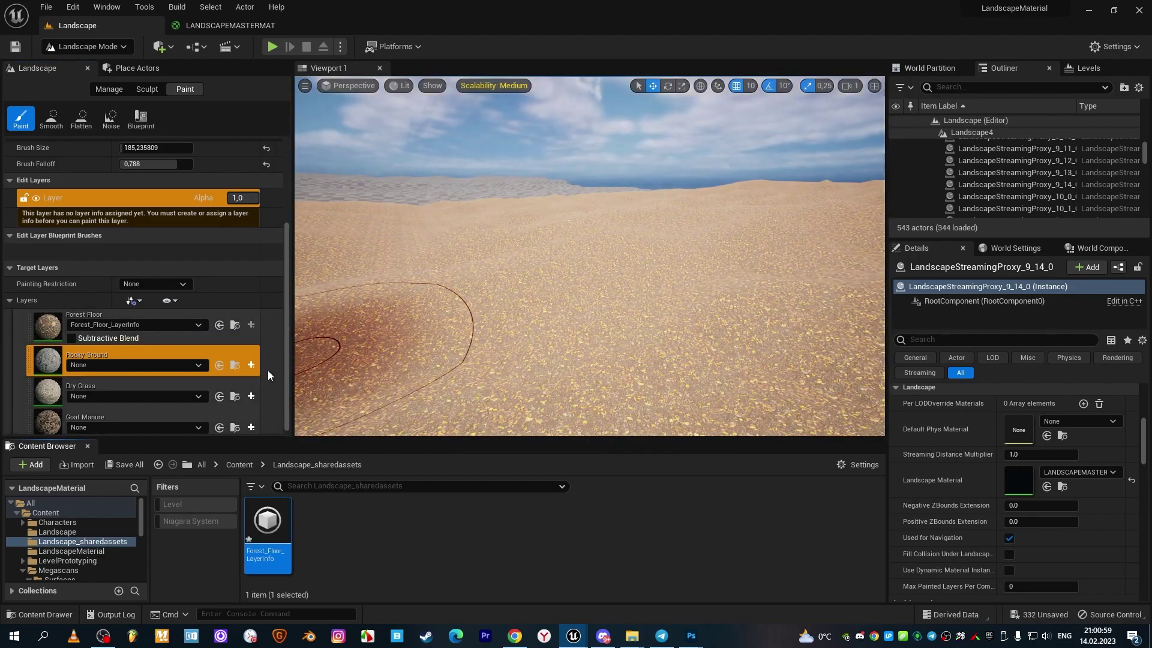
{"action": "left_click", "coordinate": [251, 364]}
{"action": "left_click", "coordinate": [288, 384]}
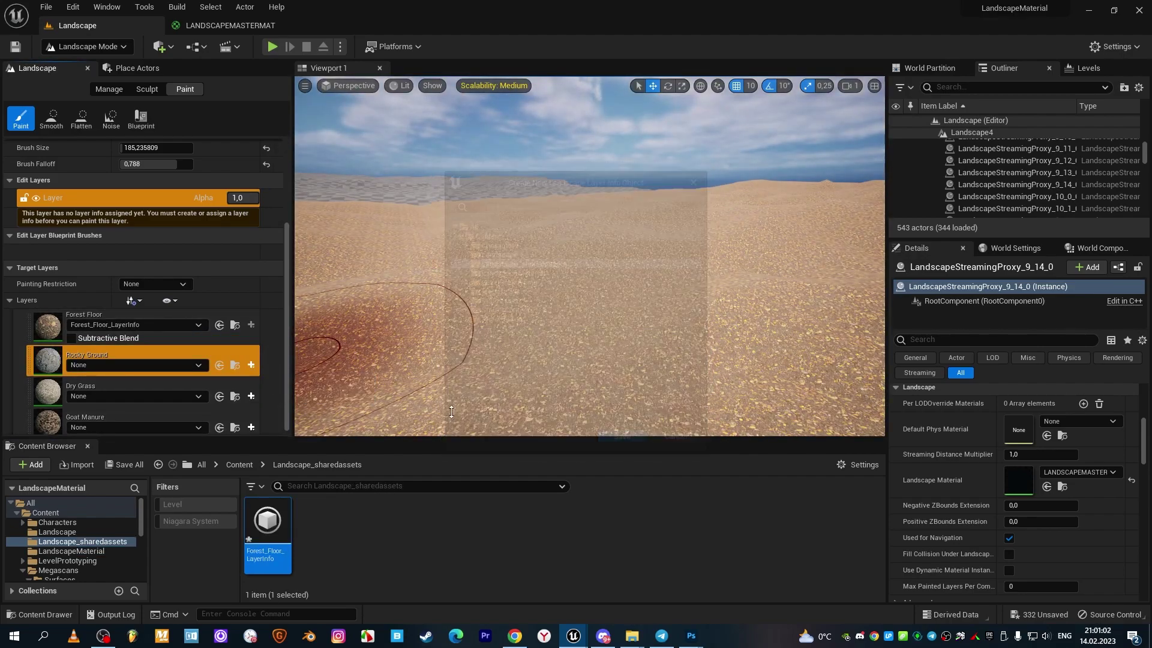
{"action": "key", "text": "Return"}
- Create weight-blended layer infos for Dry Grass and Goat Manure, and select Forest Floor
{"action": "left_click", "coordinate": [251, 382]}
{"action": "left_click", "coordinate": [324, 400]}
{"action": "key", "text": "Return"}
{"action": "left_click", "coordinate": [251, 422]}
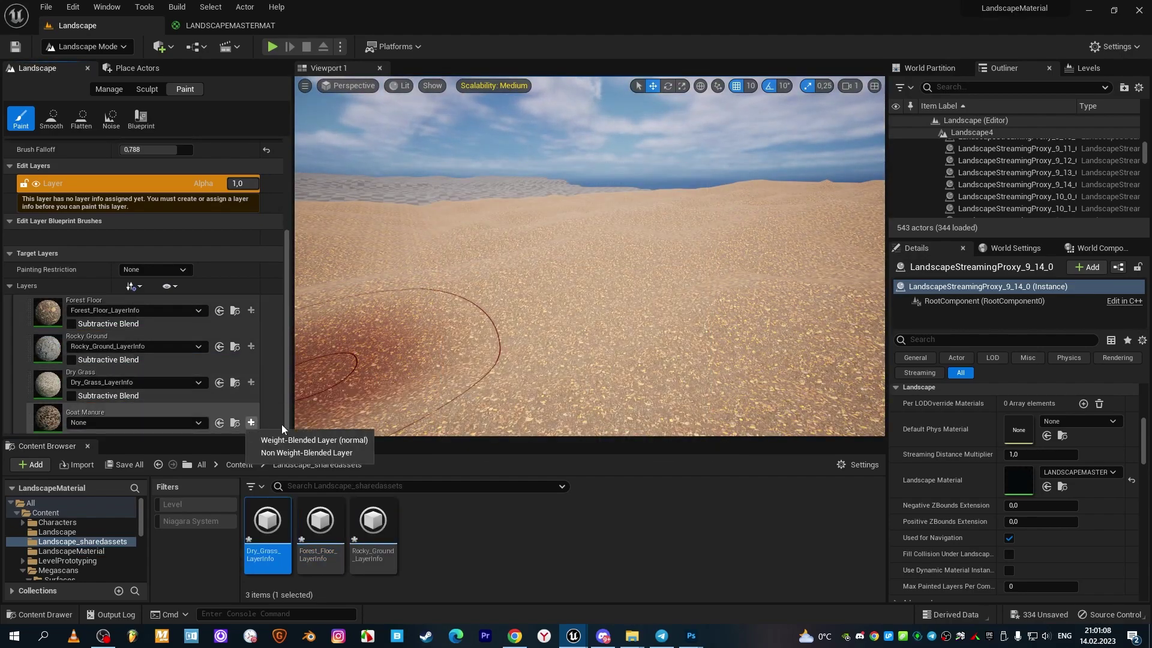
{"action": "left_click", "coordinate": [314, 439]}
{"action": "key", "text": "Return"}
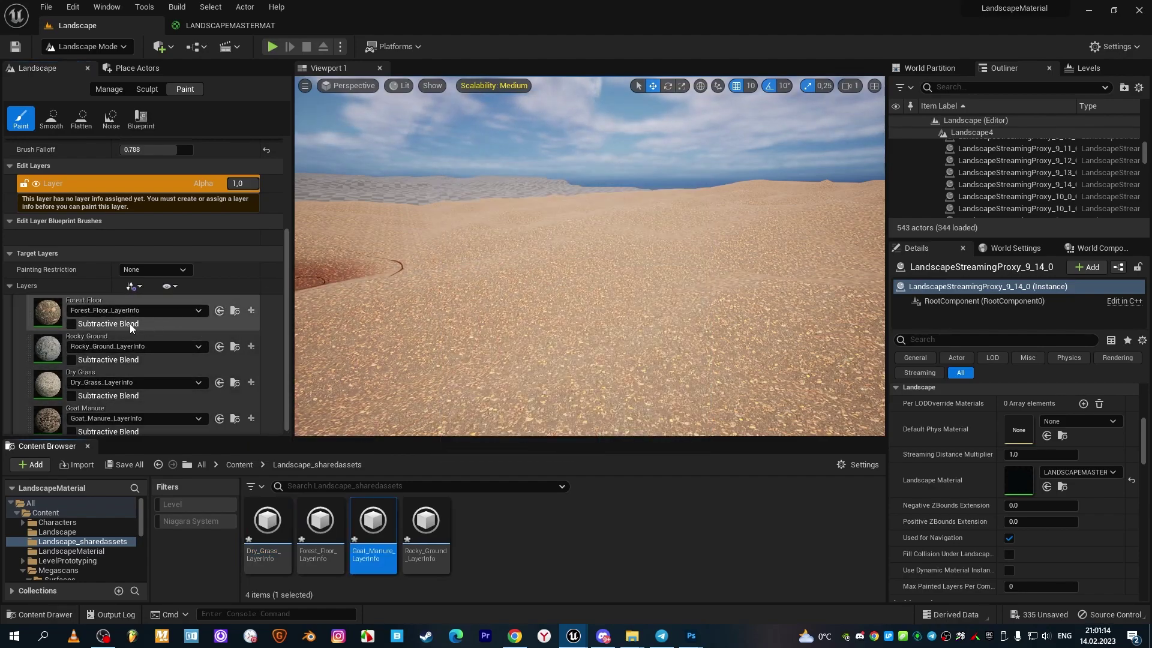
{"action": "left_click", "coordinate": [158, 323]}
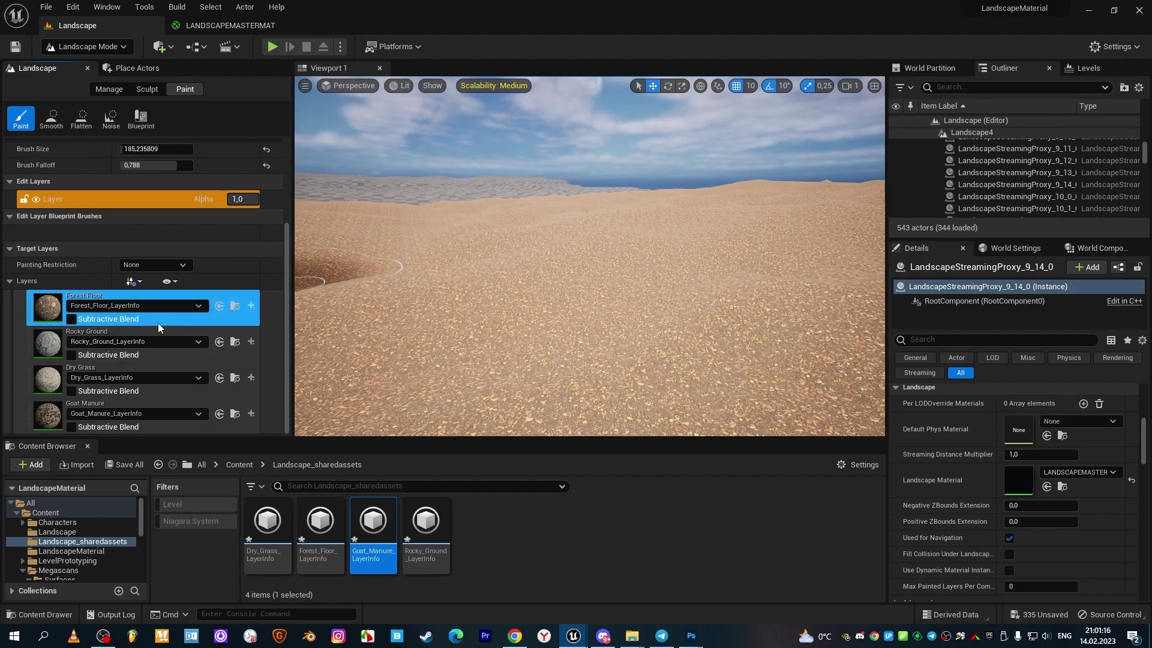
- Paint grey Rocky Ground patches across the terrain and lower Brush Falloff to 0.524
{"action": "left_click", "coordinate": [163, 354]}
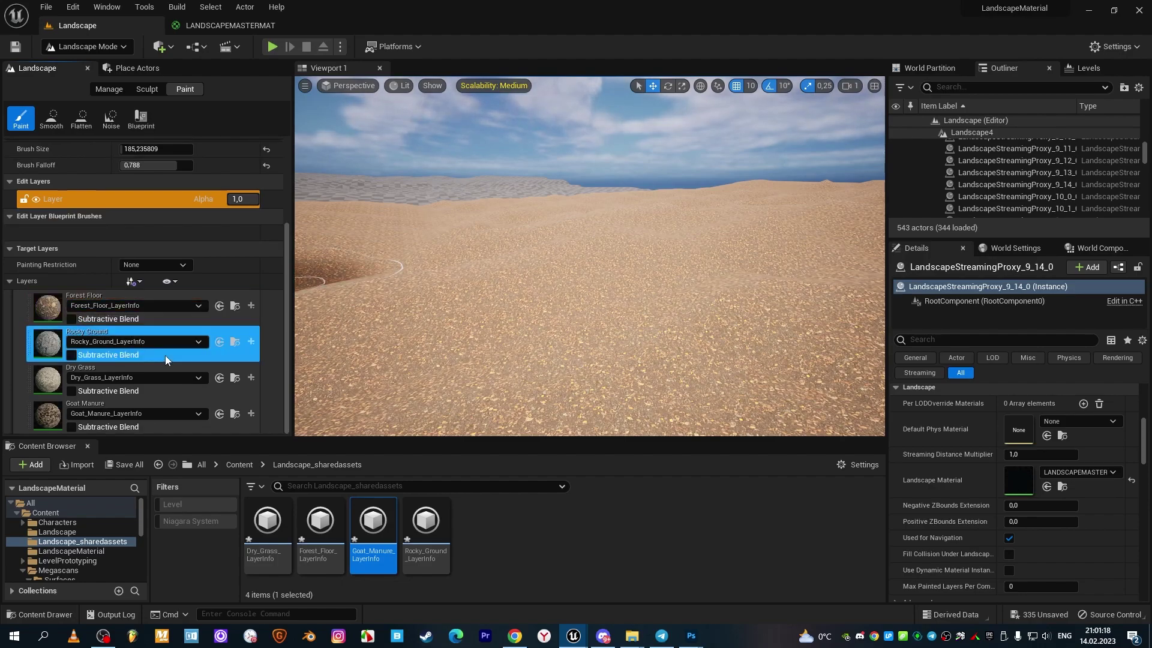
{"action": "left_click_drag", "start_coordinate": [530, 321], "coordinate": [518, 291]}
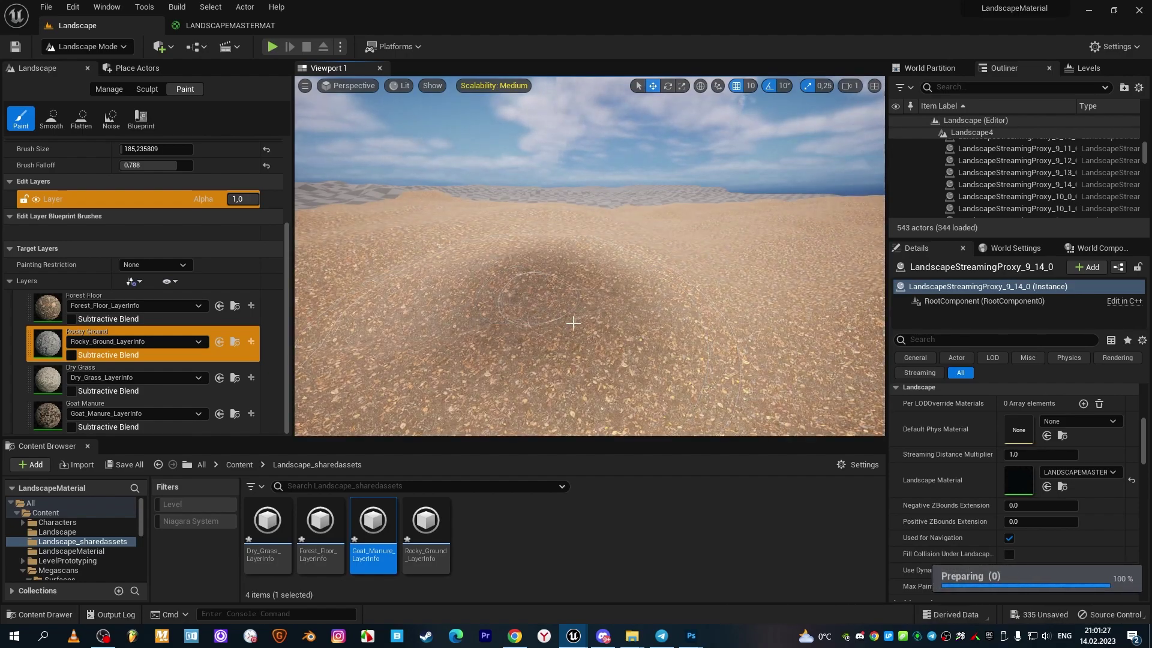
{"action": "mouse_move", "coordinate": [573, 323]}
{"action": "left_mouse_down"}
{"action": "mouse_move", "coordinate": [568, 261]}
{"action": "mouse_move", "coordinate": [544, 333]}
{"action": "left_mouse_up"}
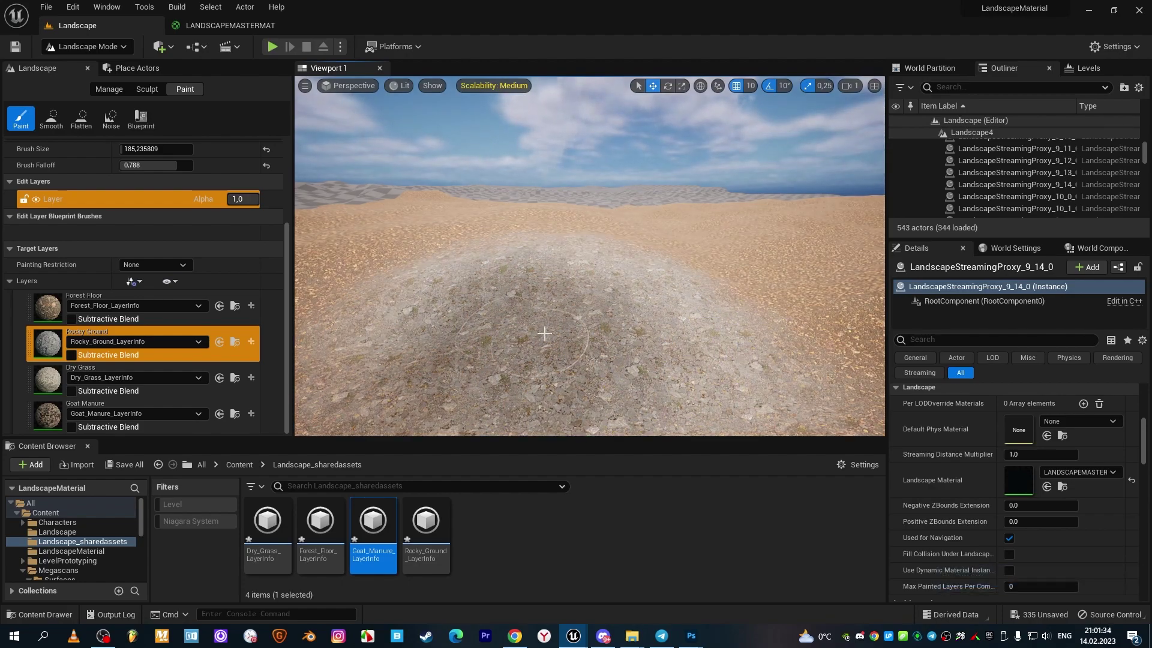
{"action": "mouse_move", "coordinate": [544, 333]}
{"action": "right_mouse_down"}
{"action": "mouse_move", "coordinate": [443, 311]}
{"action": "mouse_move", "coordinate": [582, 311]}
{"action": "mouse_move", "coordinate": [580, 291]}
{"action": "right_mouse_up"}
{"action": "scroll", "coordinate": [131, 280], "scroll_direction": "up", "scroll_amount": 5}
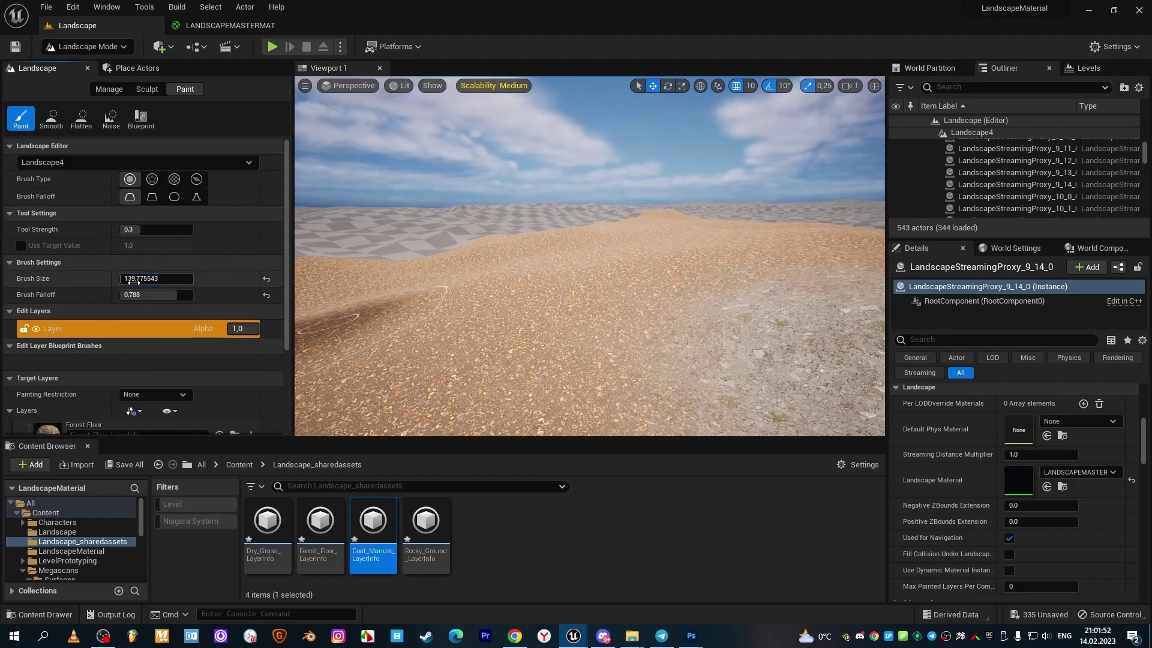
{"action": "left_click_drag", "start_coordinate": [133, 295], "coordinate": [114, 295]}
{"action": "right_click_drag", "start_coordinate": [528, 384], "coordinate": [540, 206]}
{"action": "scroll", "coordinate": [201, 365], "scroll_direction": "down", "scroll_amount": 3}
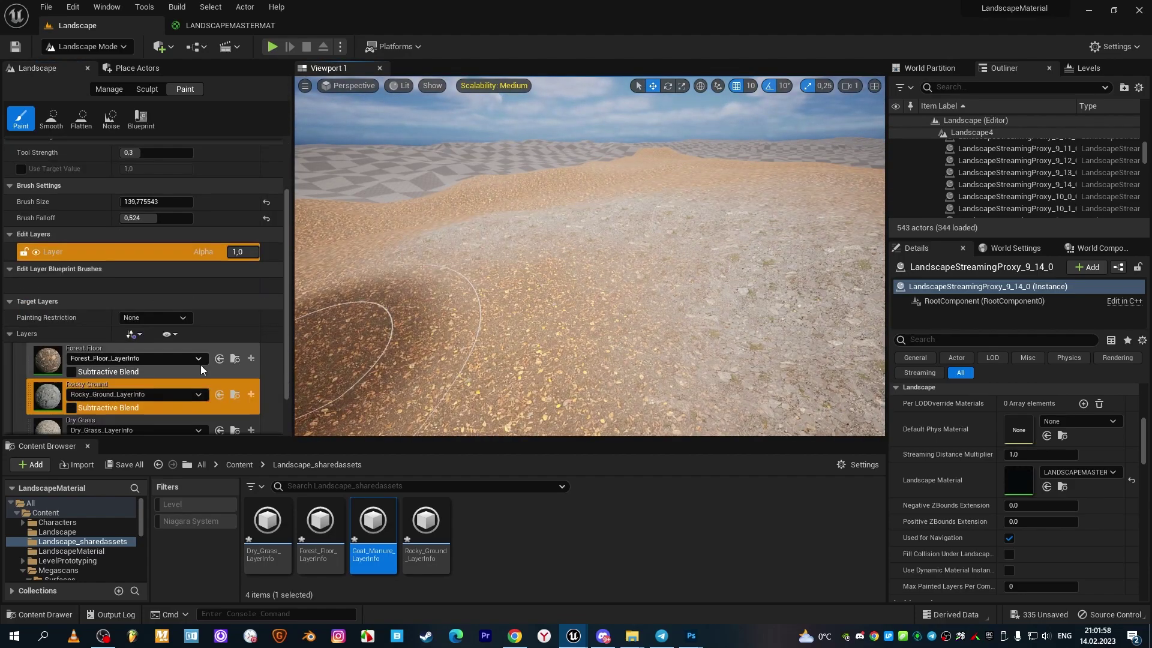
{"action": "scroll", "coordinate": [201, 365], "scroll_direction": "down", "scroll_amount": 2}
- Paint Dry Grass and Goat Manure patches, then return to the LANDSCAPEMASTERMAT graph
{"action": "left_click", "coordinate": [198, 375]}
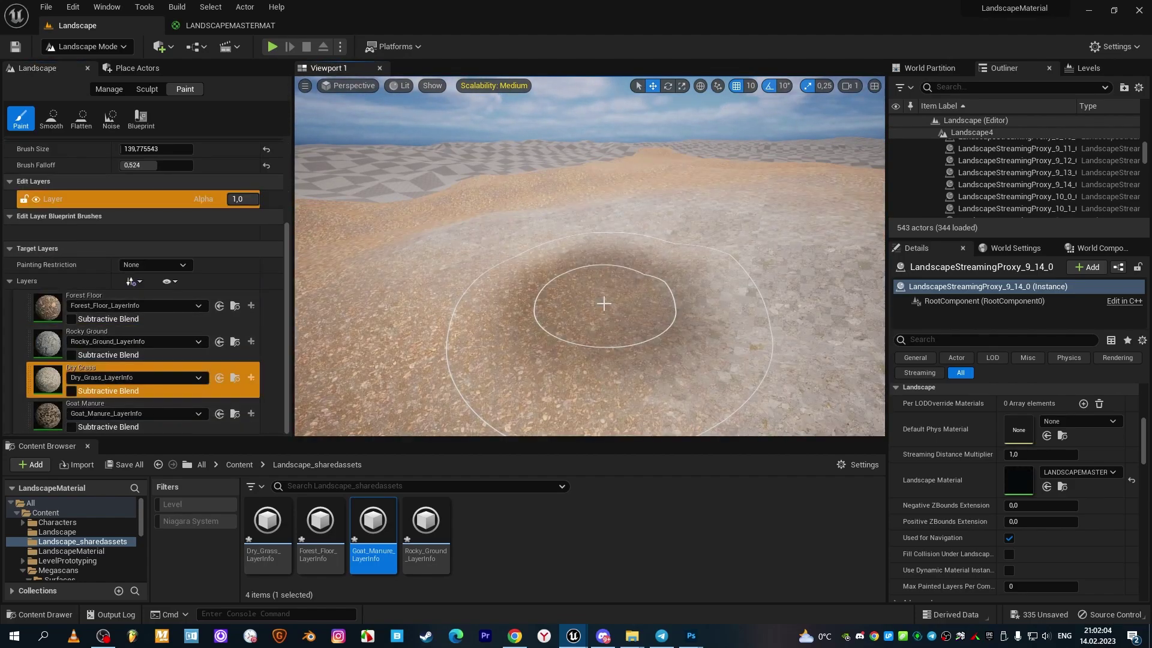
{"action": "scroll", "coordinate": [597, 329], "scroll_direction": "up", "scroll_amount": 5}
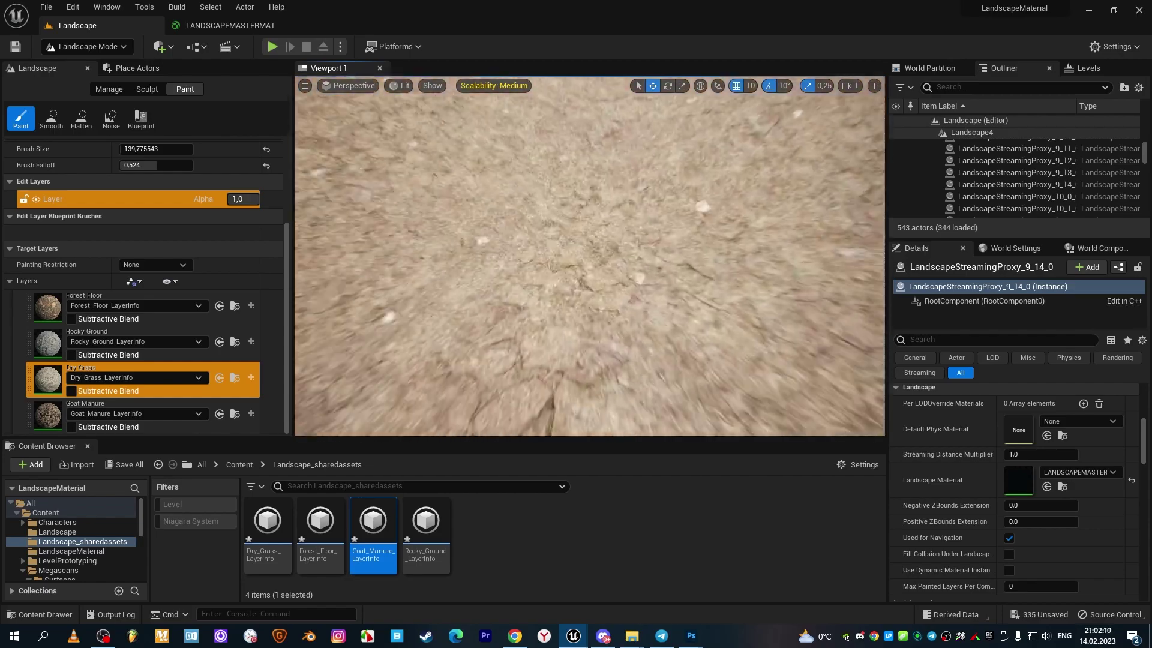
{"action": "right_click_drag", "start_coordinate": [589, 256], "coordinate": [594, 264]}
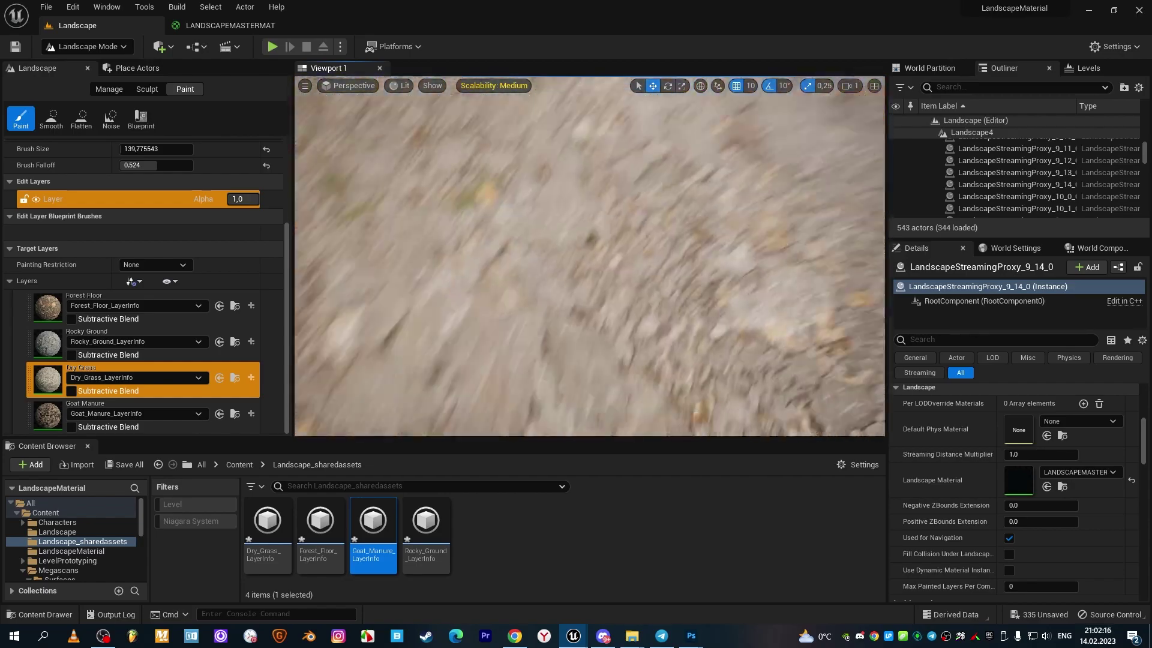
{"action": "left_click", "coordinate": [120, 404]}
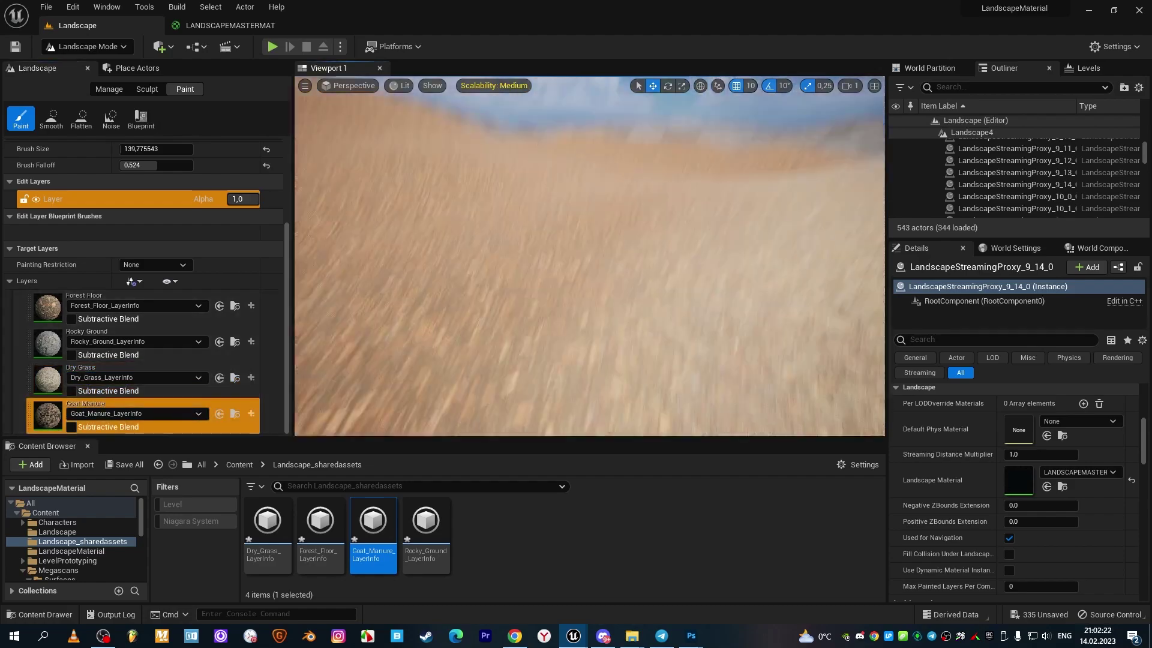
{"action": "right_click_drag", "start_coordinate": [398, 245], "coordinate": [543, 278]}
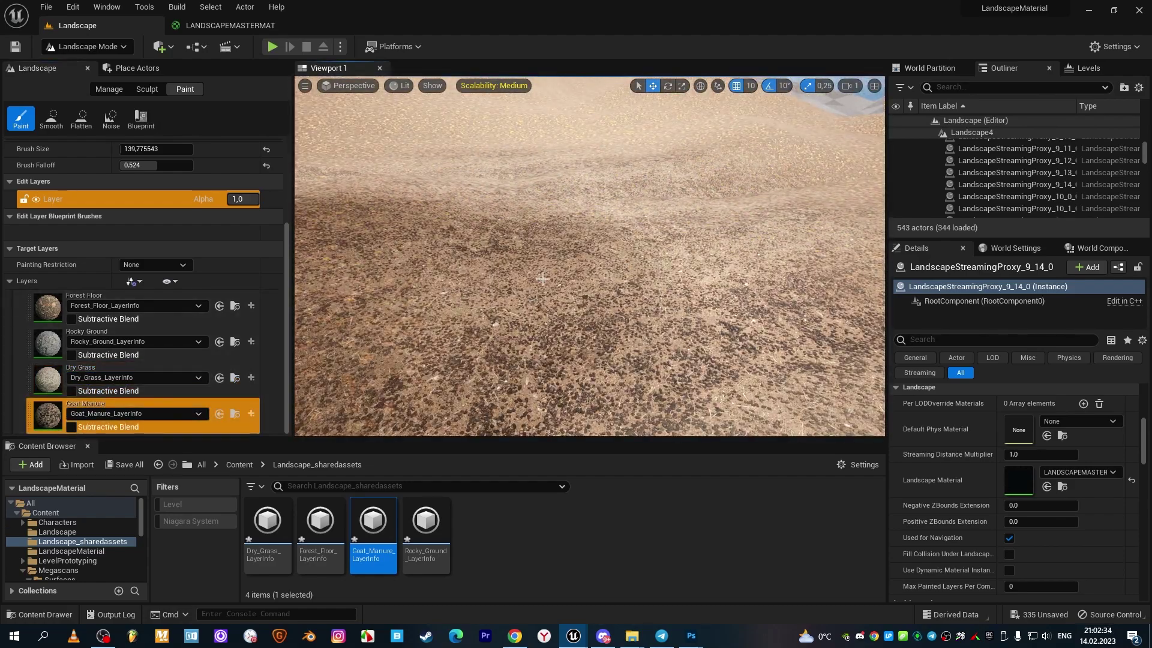
{"action": "left_click", "coordinate": [231, 25]}
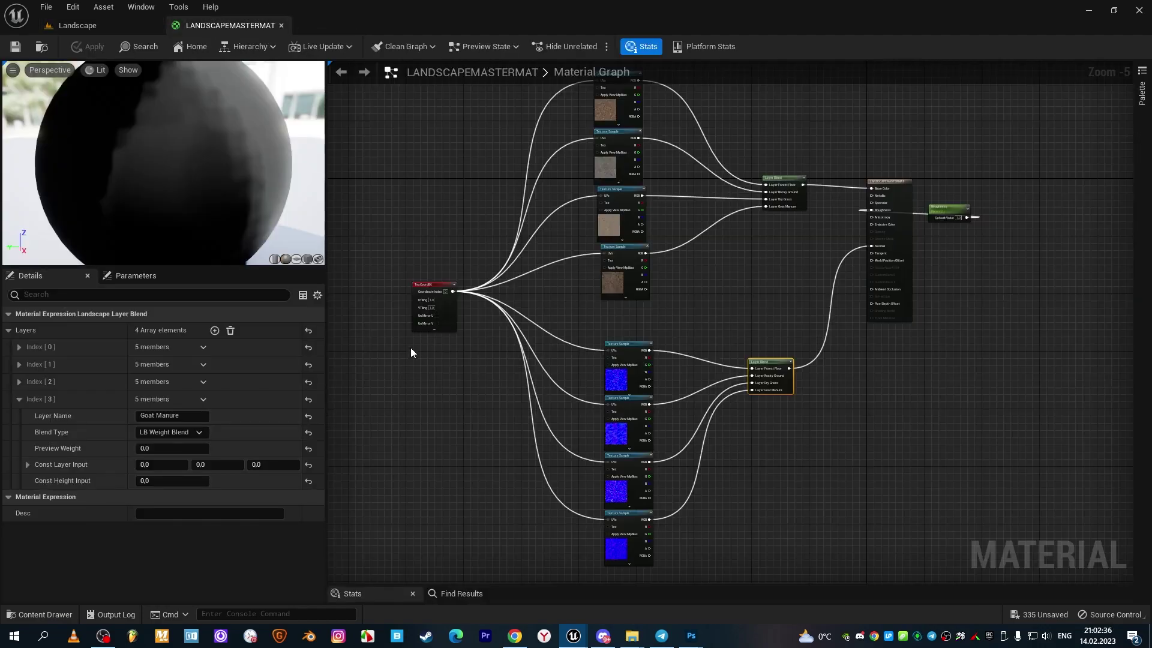
- Set TexCoord[0] UTiling and VTiling to 0,5 and apply the material
{"action": "scroll", "coordinate": [403, 313], "scroll_direction": "up", "scroll_amount": 5}
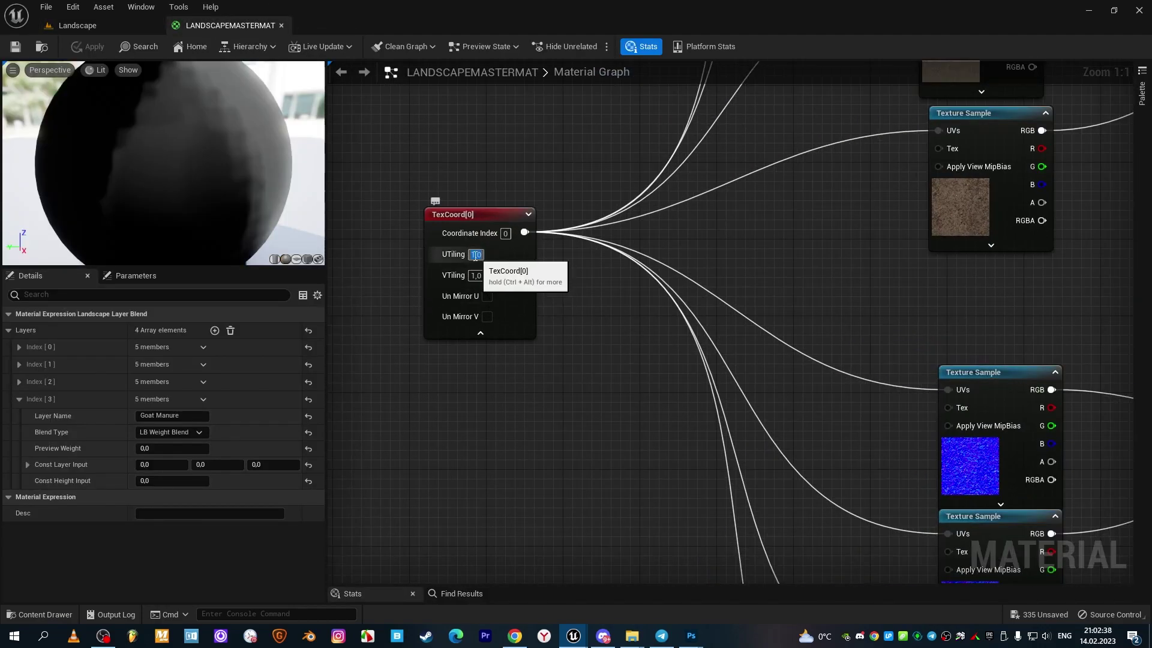
{"action": "type", "text": "0,5"}
{"action": "key", "text": "Return"}
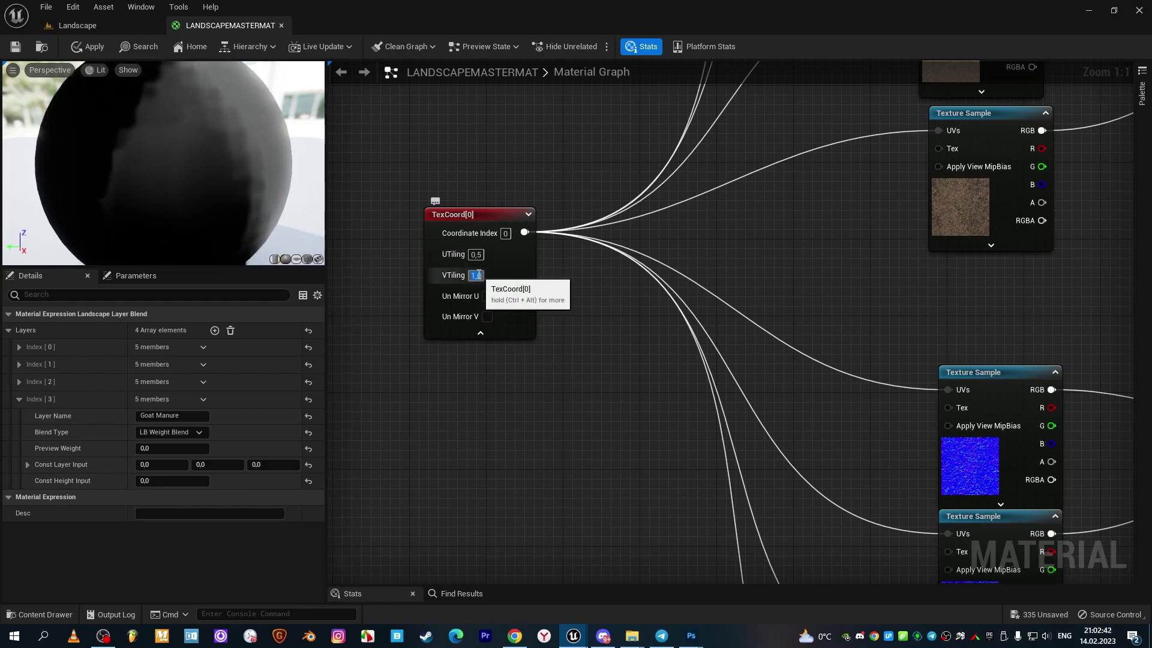
{"action": "type", "text": "0,5"}
{"action": "key", "text": "Return"}
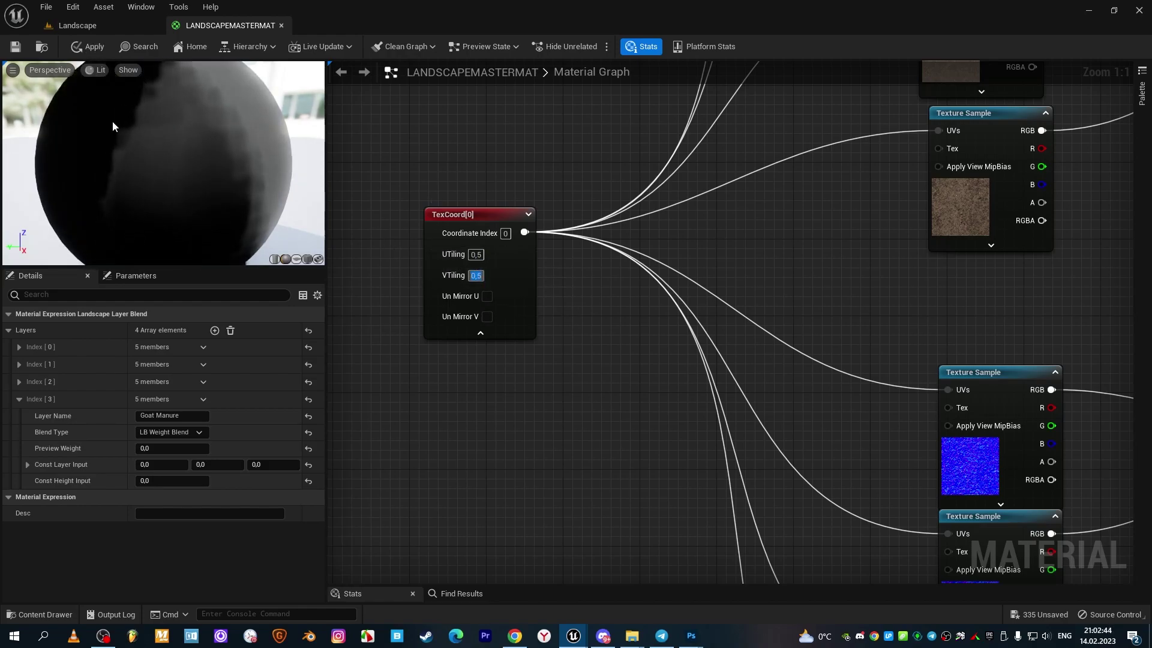
{"action": "key", "text": "ctrl+s"}
- Back in the landscape level, paint an extra Rocky Ground patch onto the terrain
{"action": "left_click", "coordinate": [110, 25]}
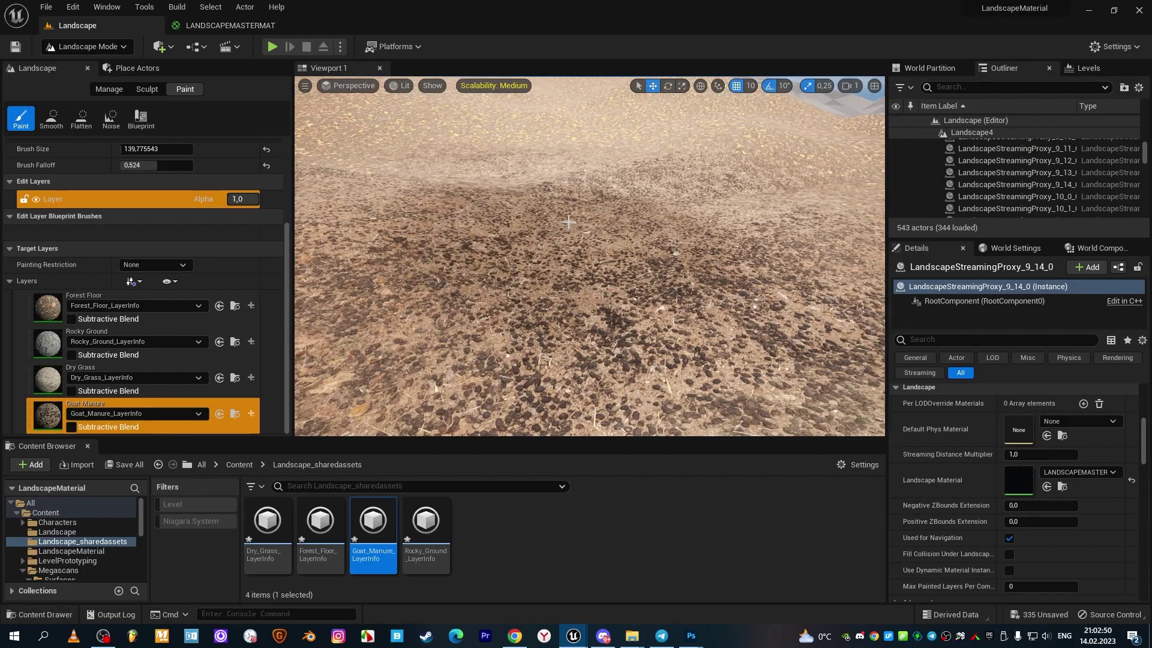
{"action": "mouse_move", "coordinate": [618, 238]}
{"action": "right_mouse_down"}
{"action": "mouse_move", "coordinate": [618, 282]}
{"action": "mouse_move", "coordinate": [624, 228]}
{"action": "mouse_move", "coordinate": [426, 285]}
{"action": "right_mouse_up"}
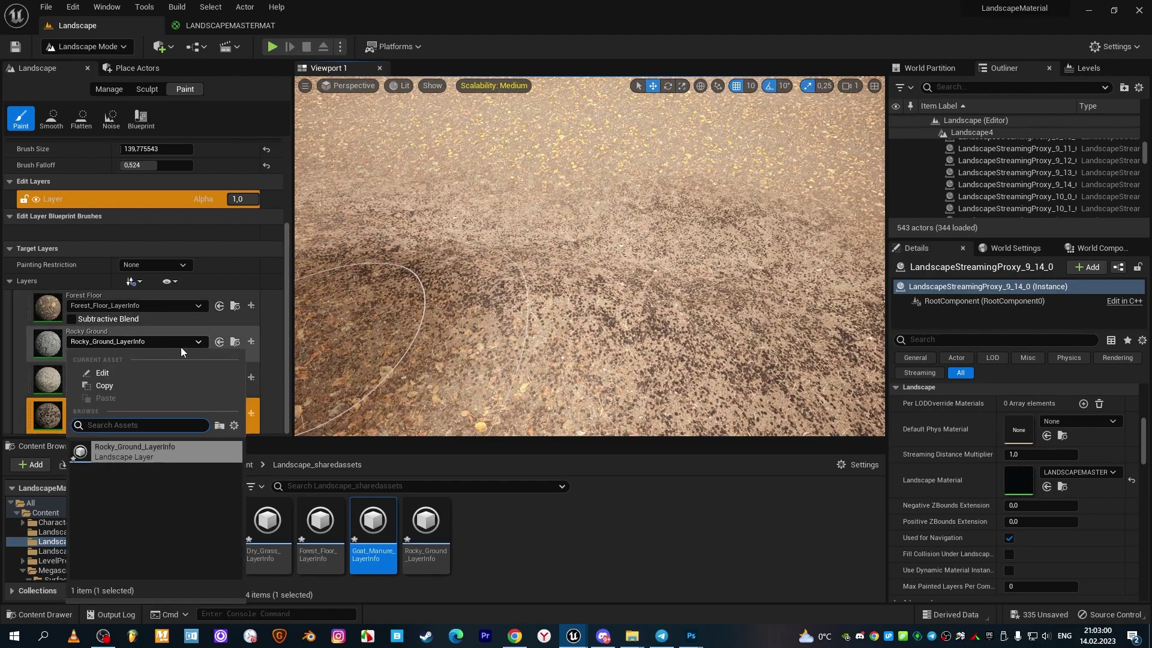
{"action": "left_click", "coordinate": [51, 375]}
{"action": "left_click", "coordinate": [58, 339]}
{"action": "mouse_move", "coordinate": [438, 246]}
{"action": "left_mouse_down"}
{"action": "mouse_move", "coordinate": [684, 198]}
{"action": "mouse_move", "coordinate": [720, 168]}
{"action": "left_mouse_up"}
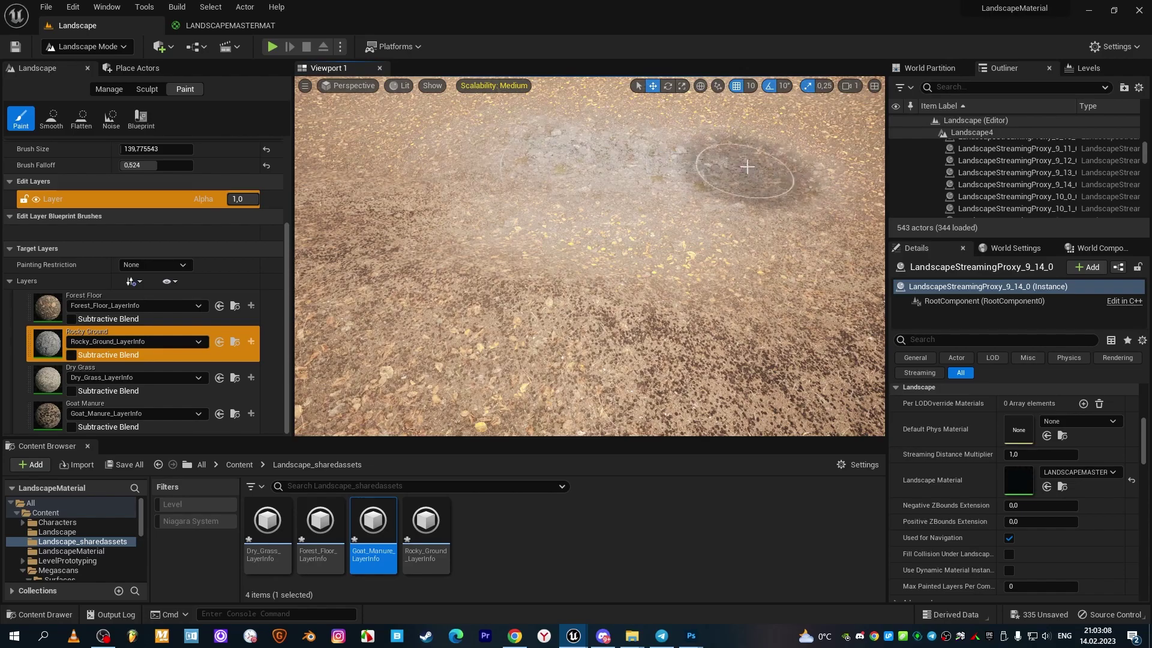
- Paint Dry Grass over the lower-left ground, then switch to Selection Mode
{"action": "scroll", "coordinate": [720, 168], "scroll_direction": "up", "scroll_amount": 5}
{"action": "left_click", "coordinate": [51, 378]}
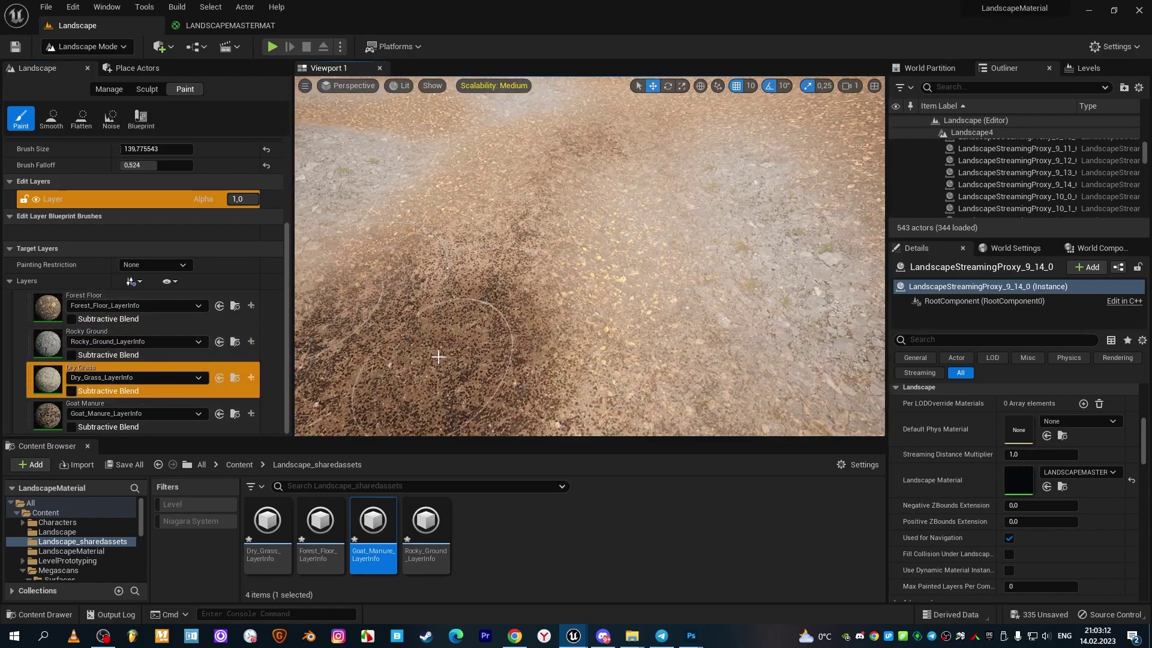
{"action": "left_click_drag", "start_coordinate": [591, 180], "coordinate": [603, 162]}
{"action": "right_click_drag", "start_coordinate": [603, 161], "coordinate": [603, 162]}
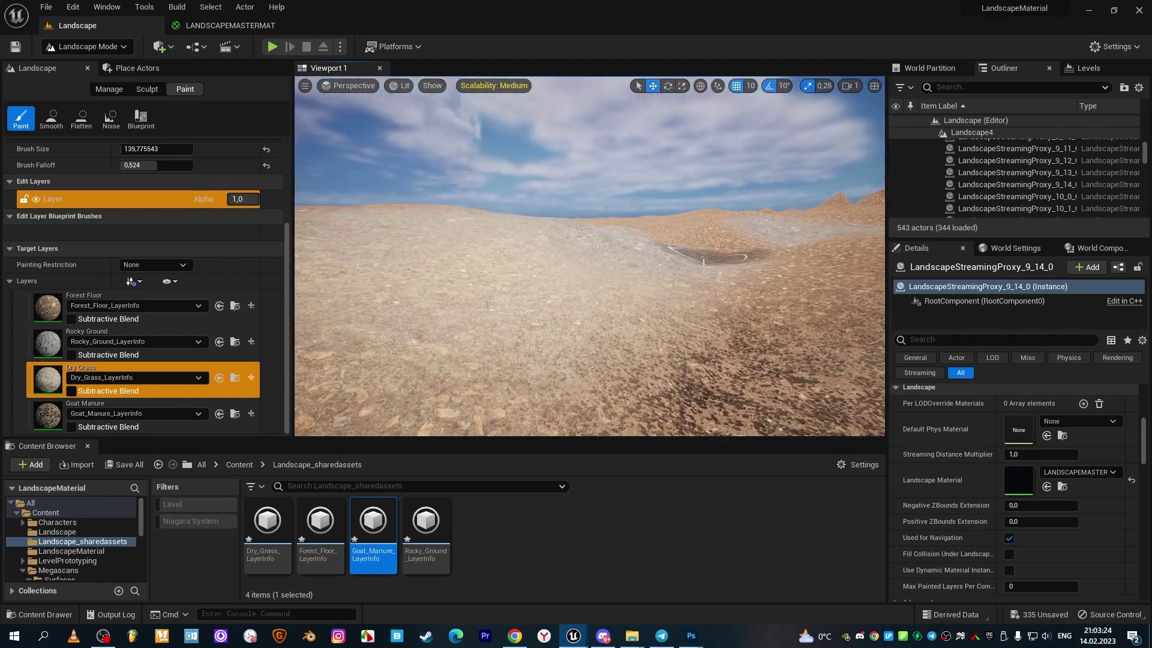
{"action": "key", "text": "shift+1"}
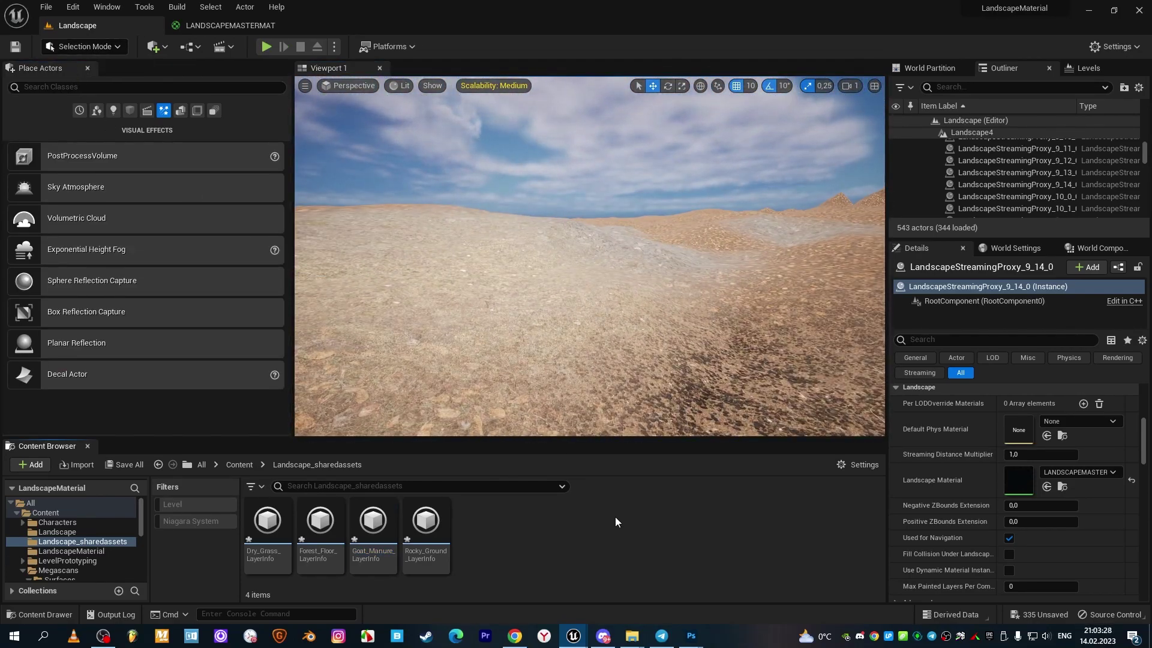